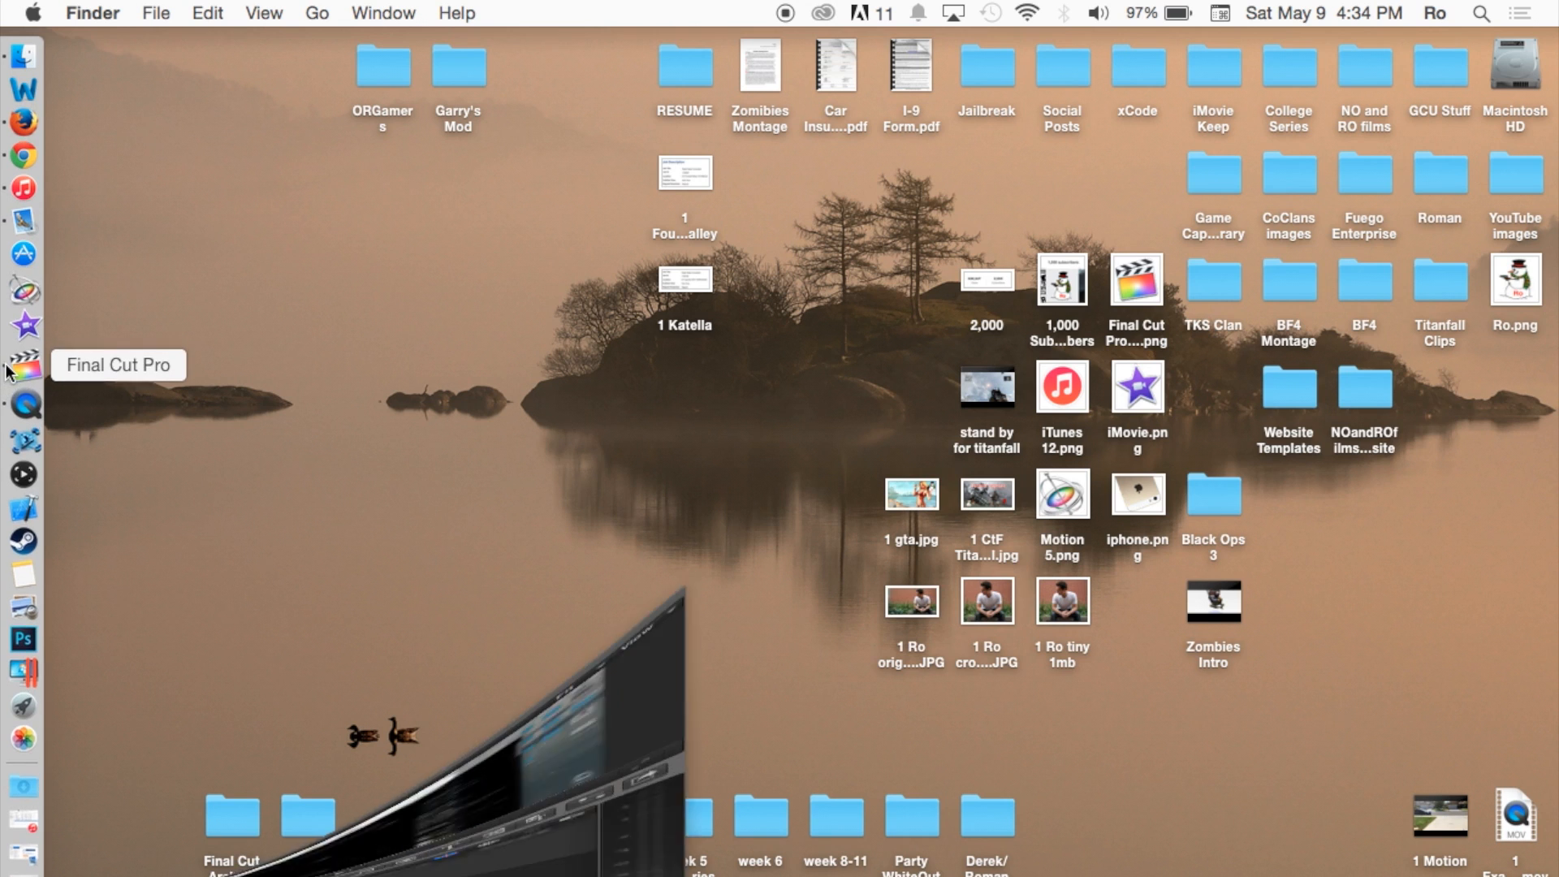
Step: Switch to Final Cut Pro and select the Final Cut Pro 10.2 Tutorial project in the Tutorial event
click(99, 179)
scroll(349, 186, up, 10)
click(351, 173)
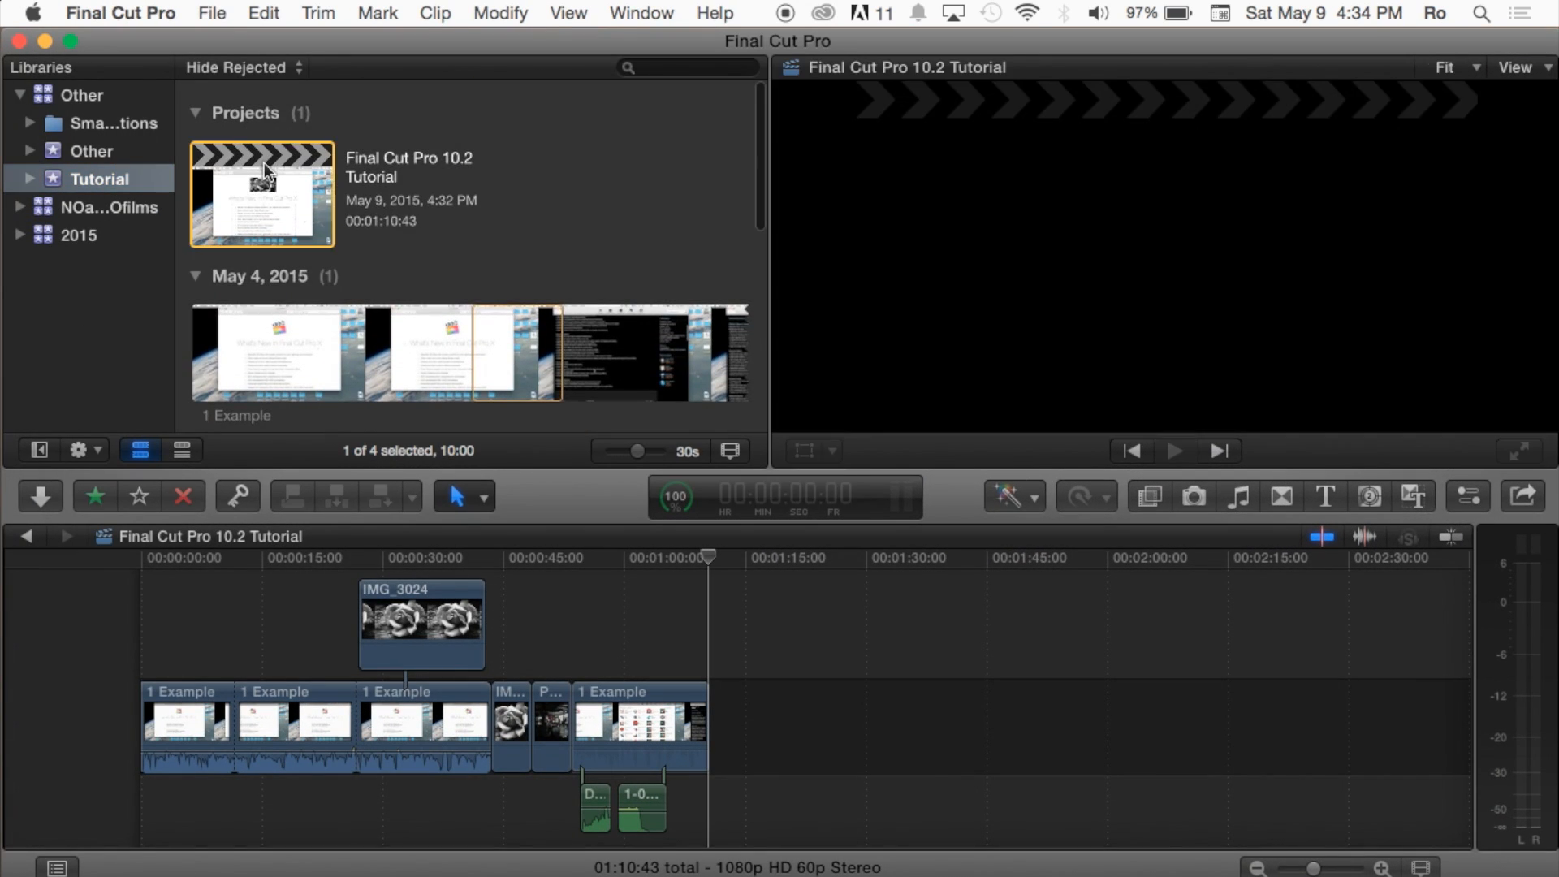
click(611, 618)
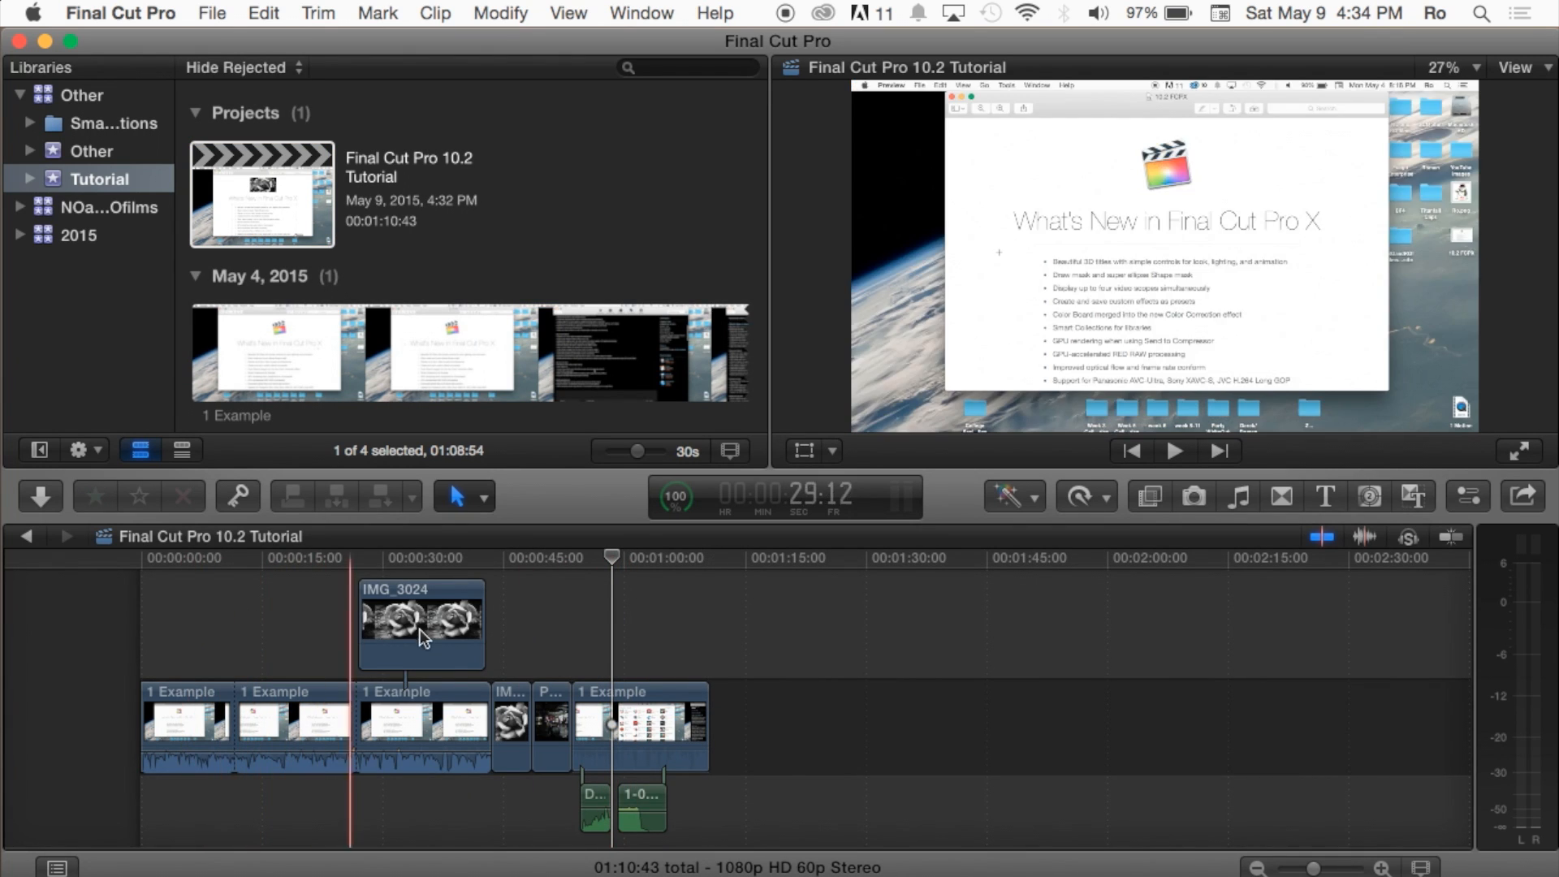
scroll(557, 652, right, 1)
scroll(491, 690, up, 2)
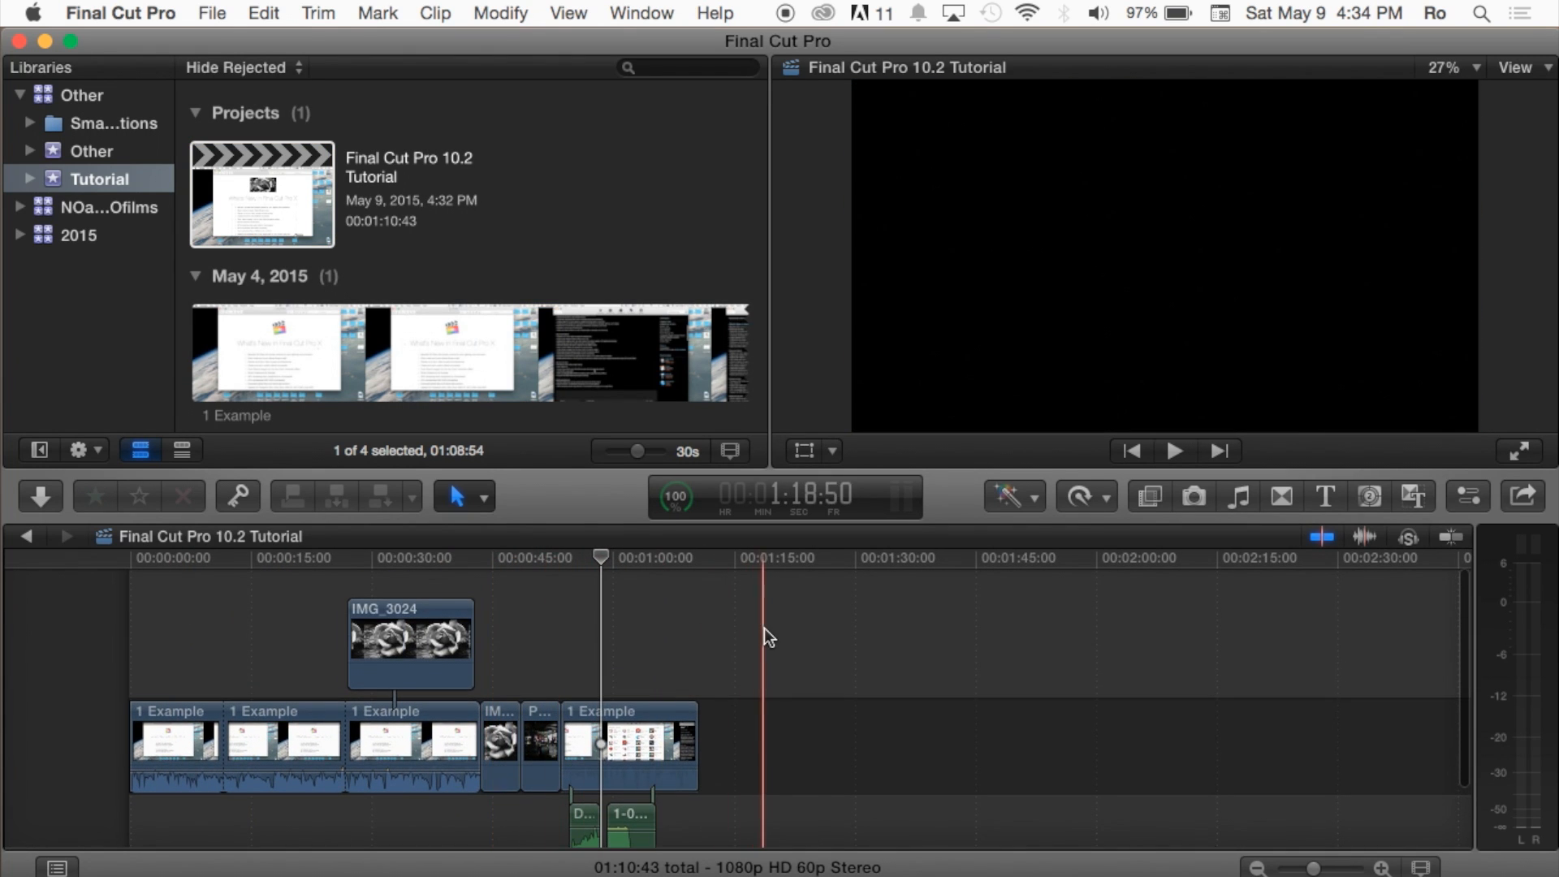
click(763, 627)
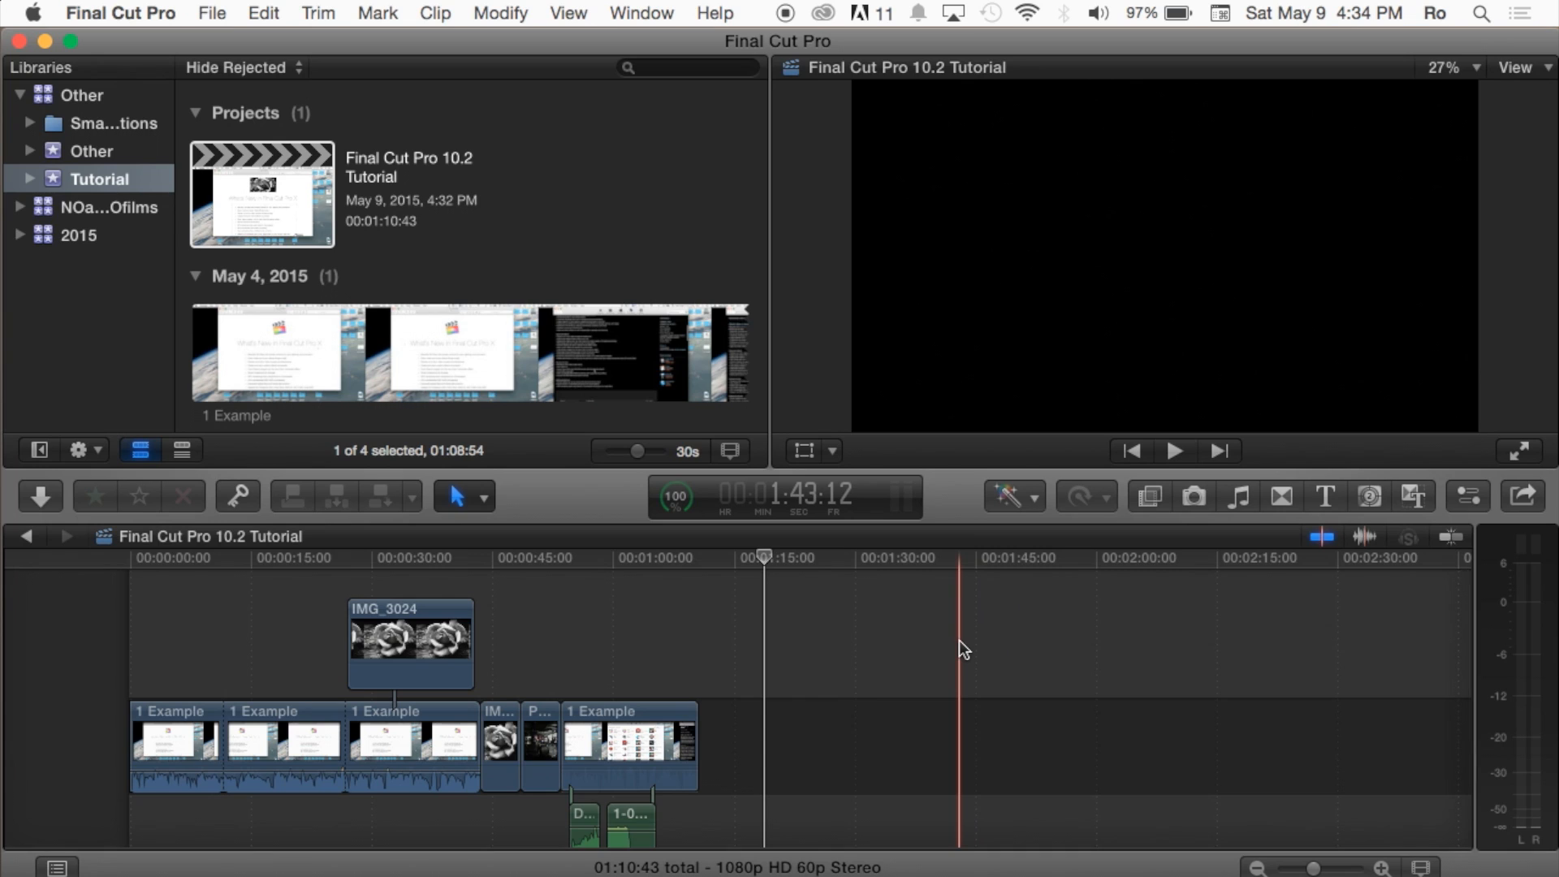
click(846, 637)
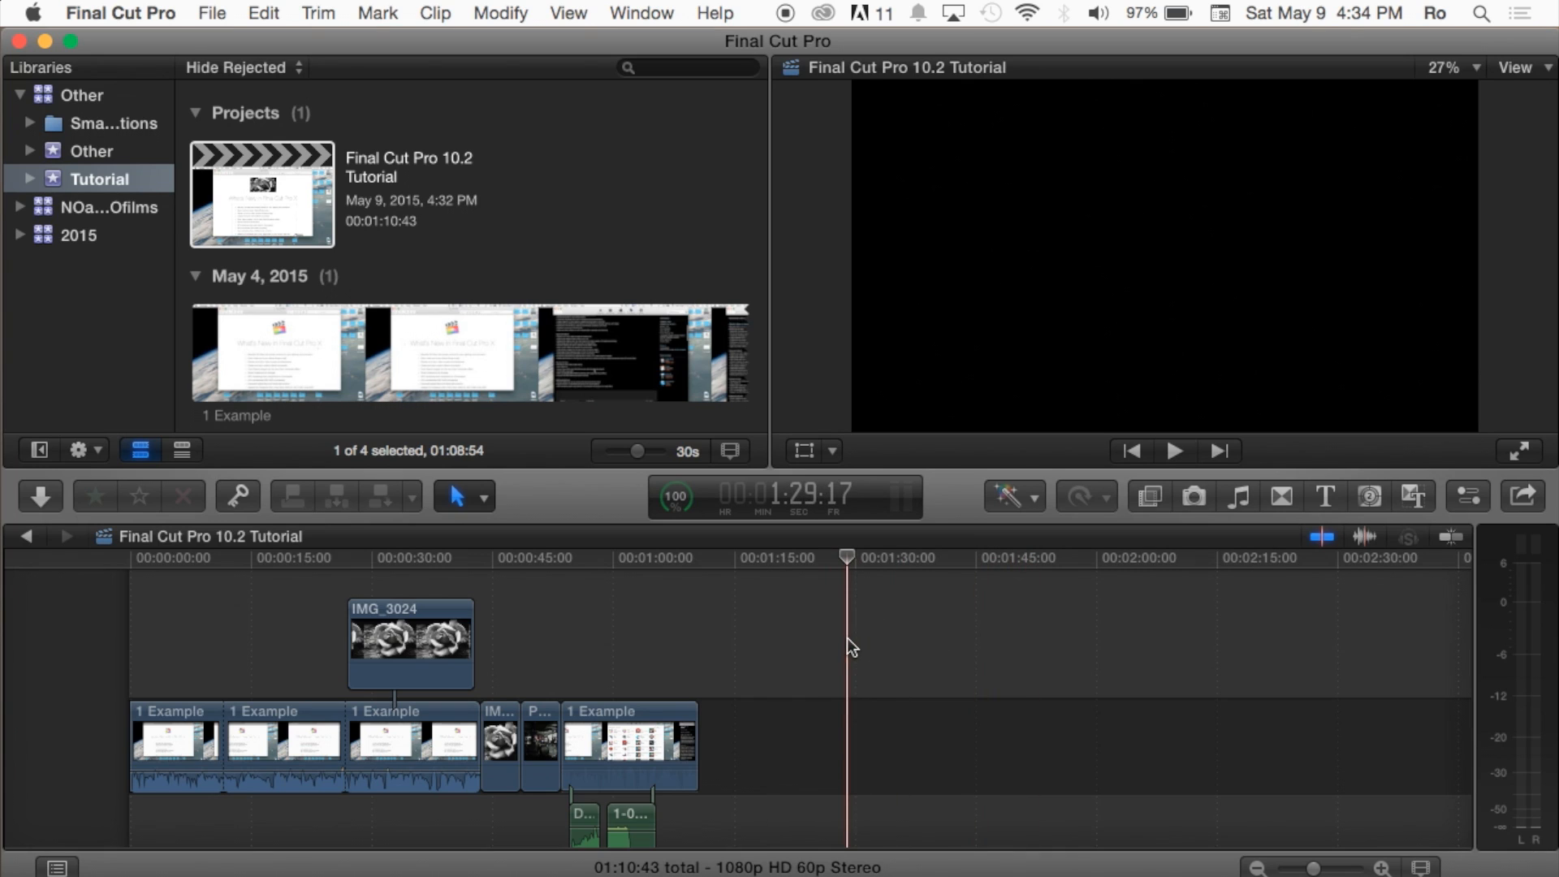
Step: Show the Transitions browser, check the Dissolves category and return to the full list of transitions
click(1282, 497)
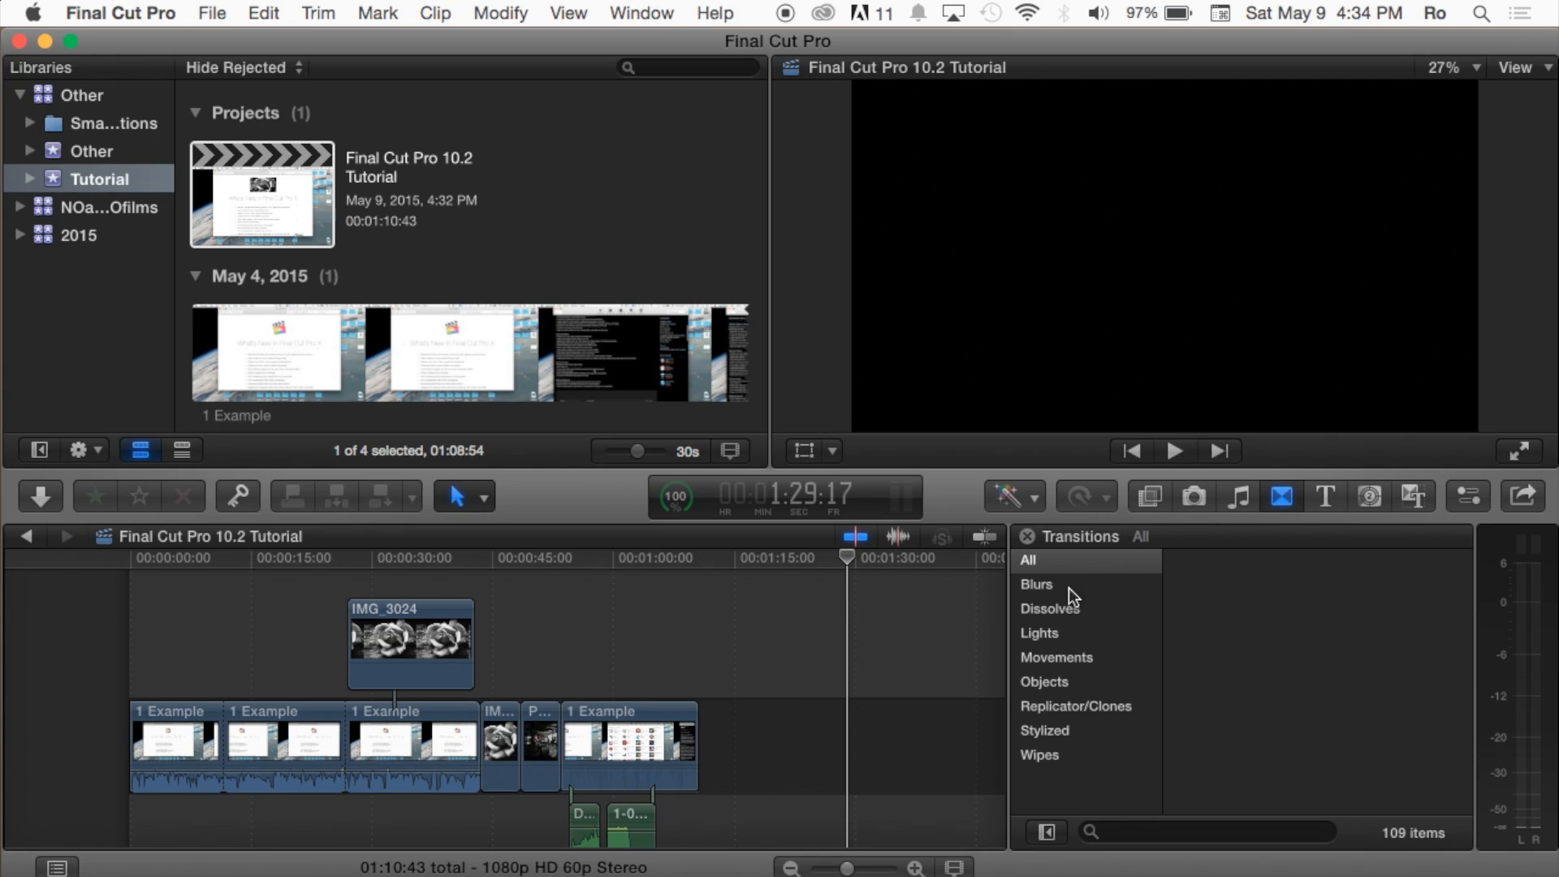
click(1050, 607)
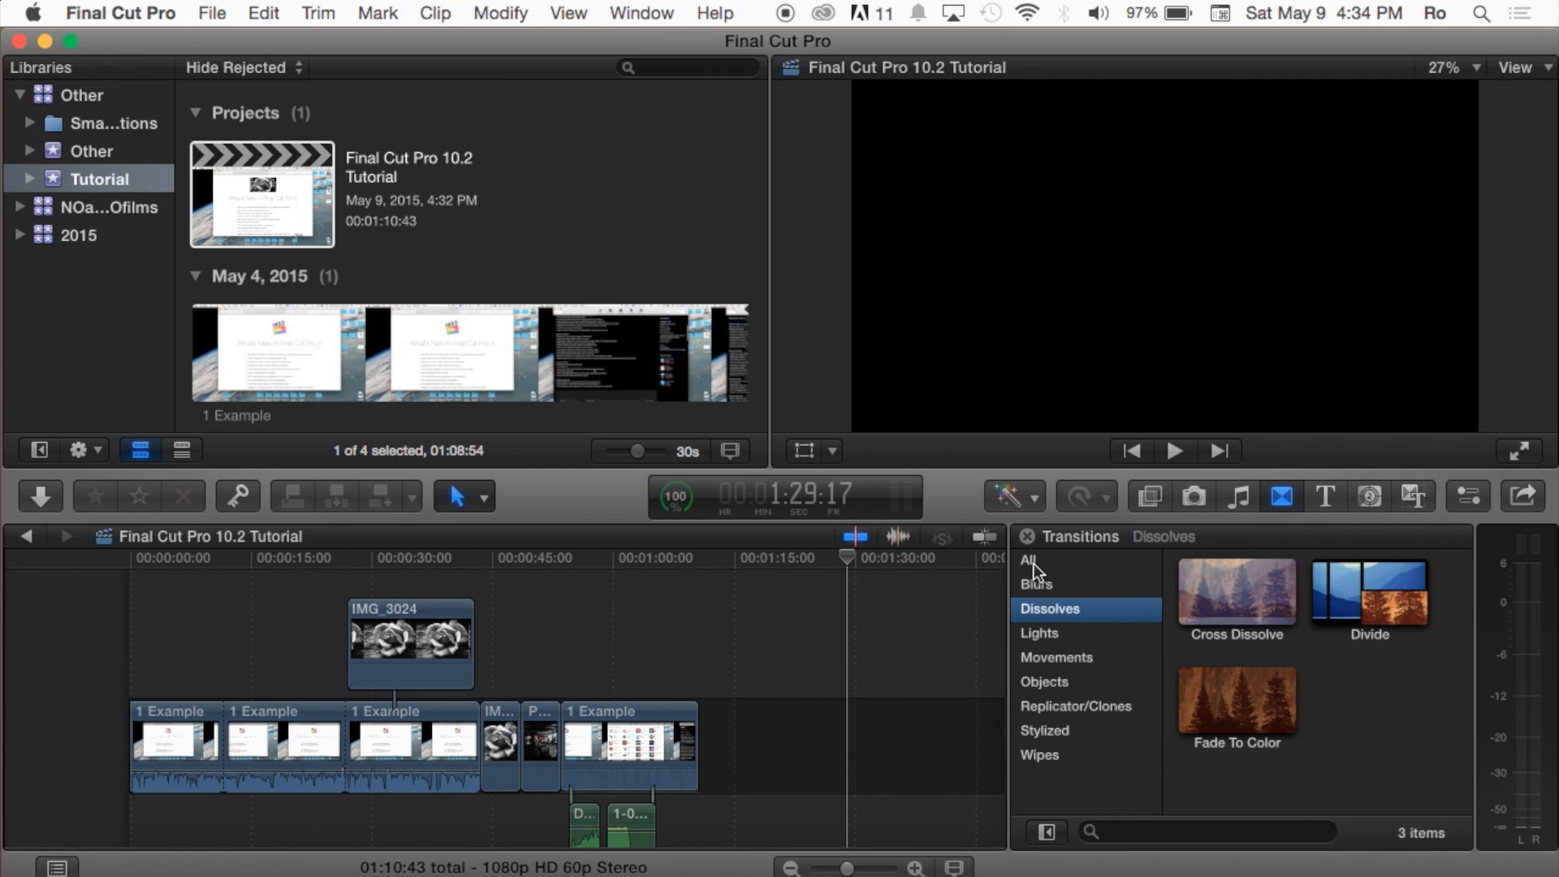
click(1030, 560)
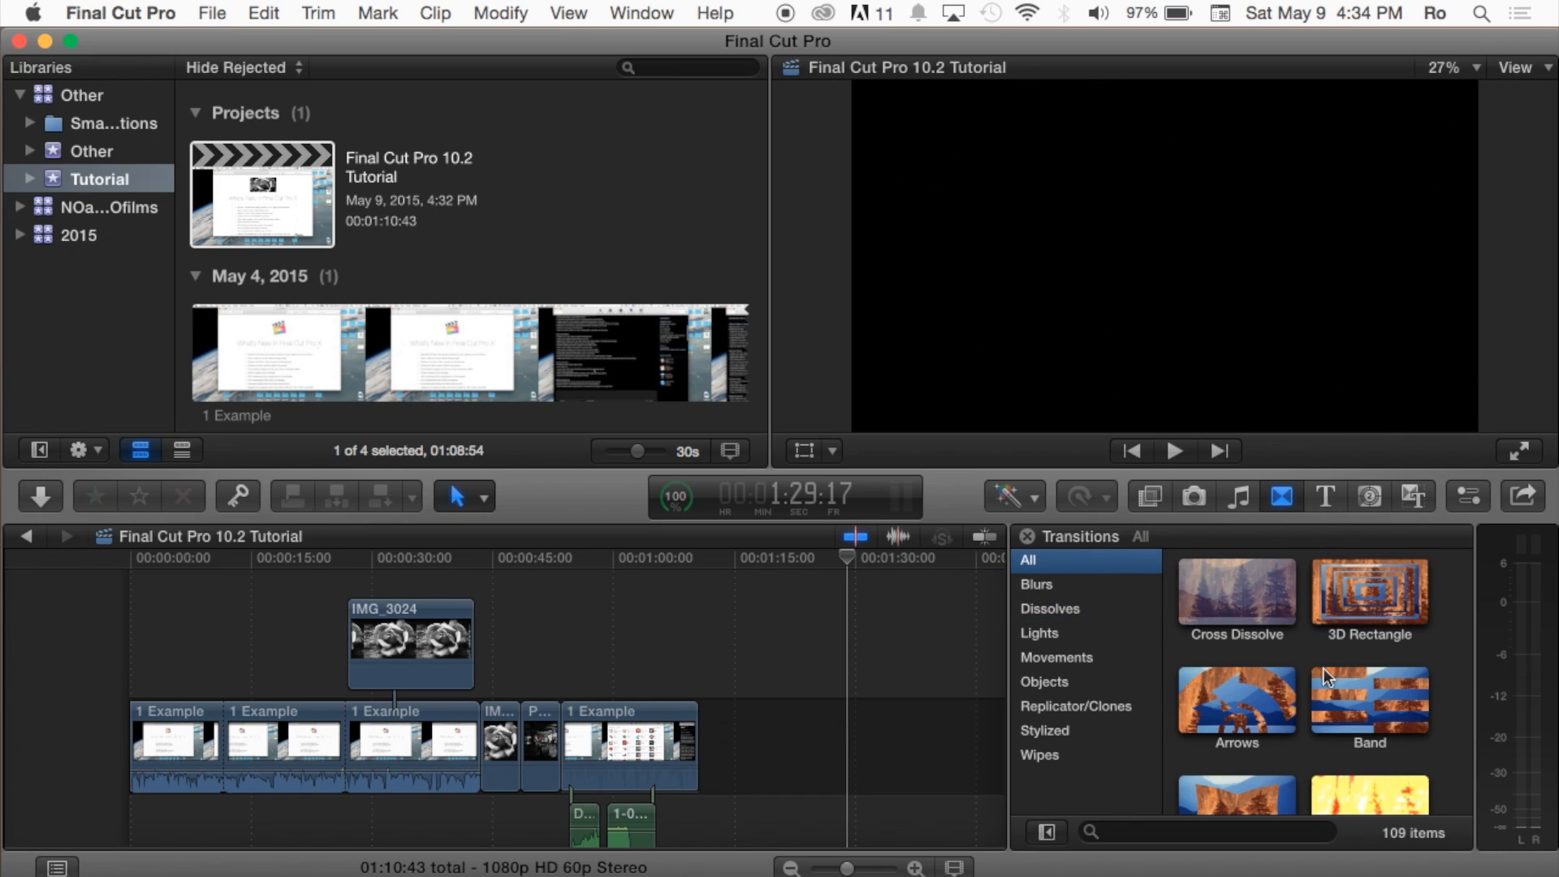
Step: Look through all available transitions and preview the 3D Rectangle transition
scroll(1307, 661, down, 20)
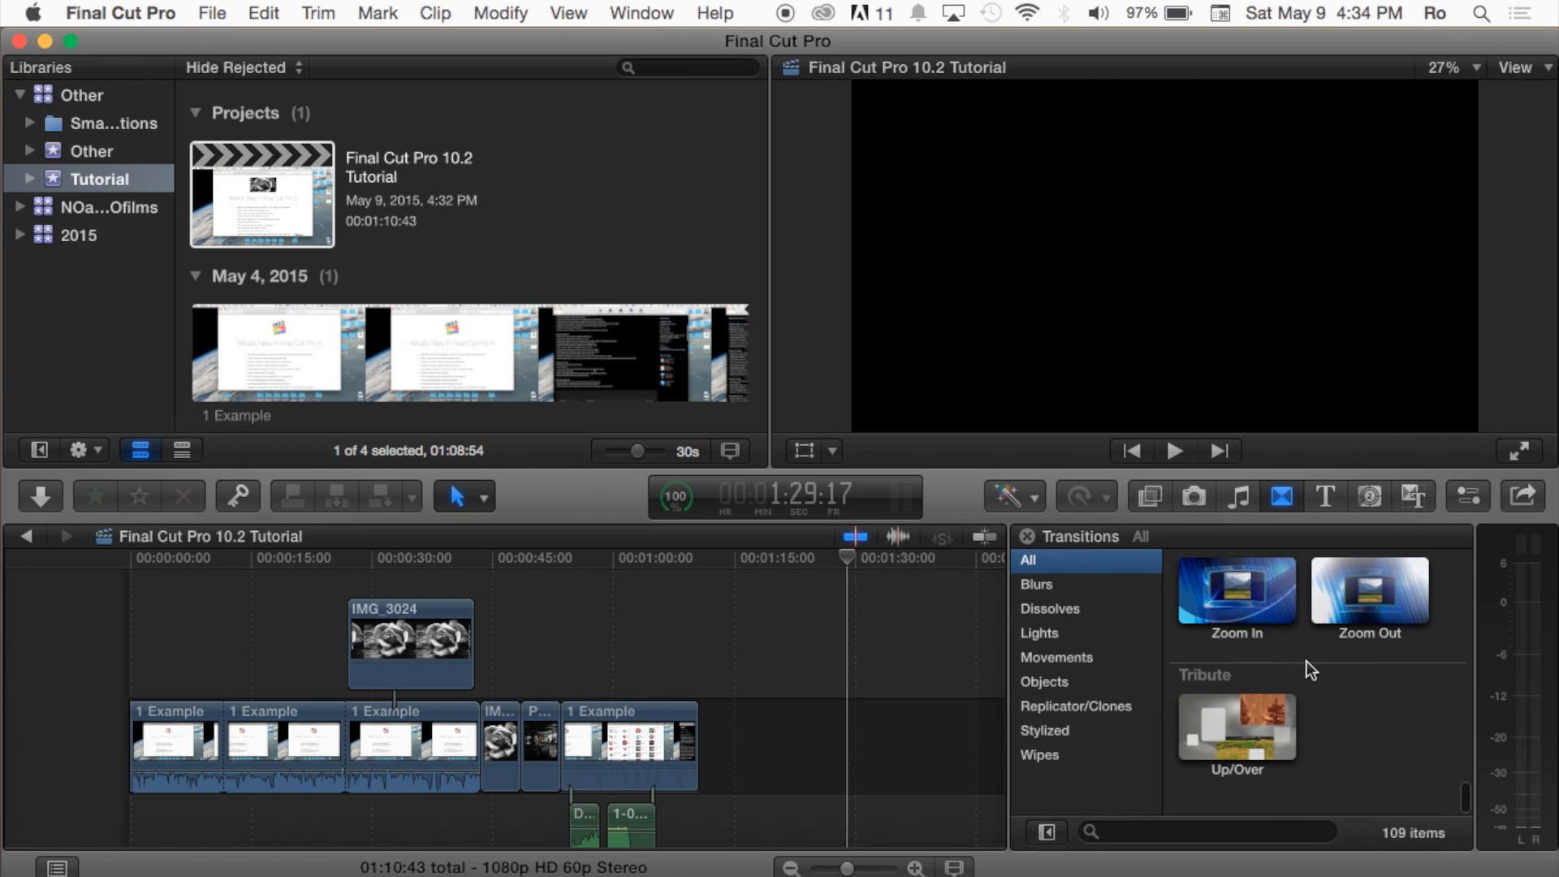
scroll(1307, 660, up, 10)
scroll(1307, 661, up, 5)
scroll(1308, 669, up, 1)
scroll(1327, 611, up, 8)
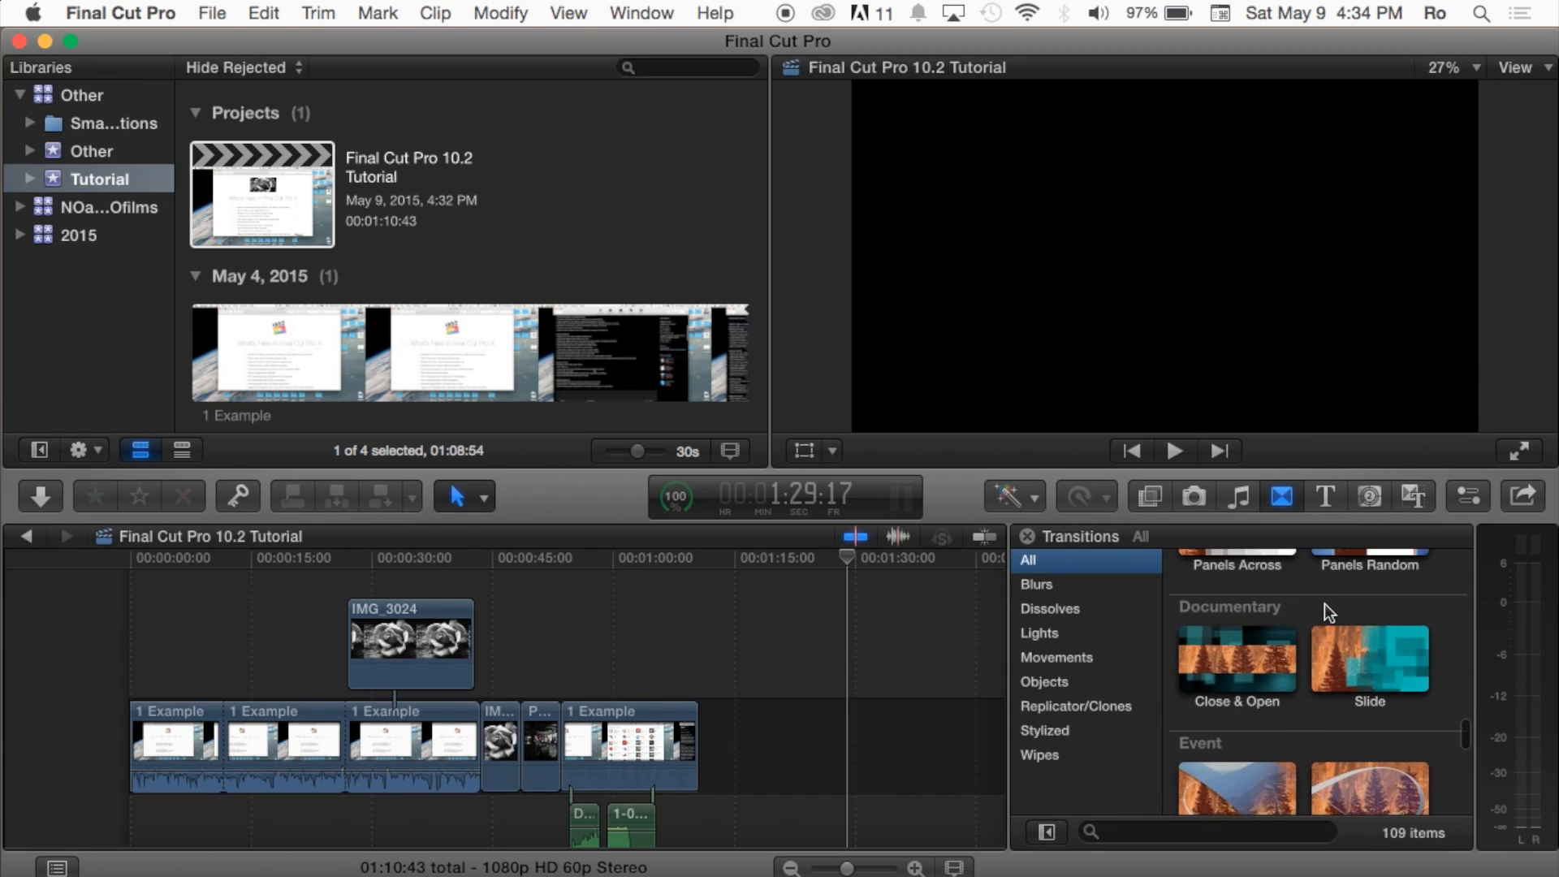
scroll(1323, 602, up, 10)
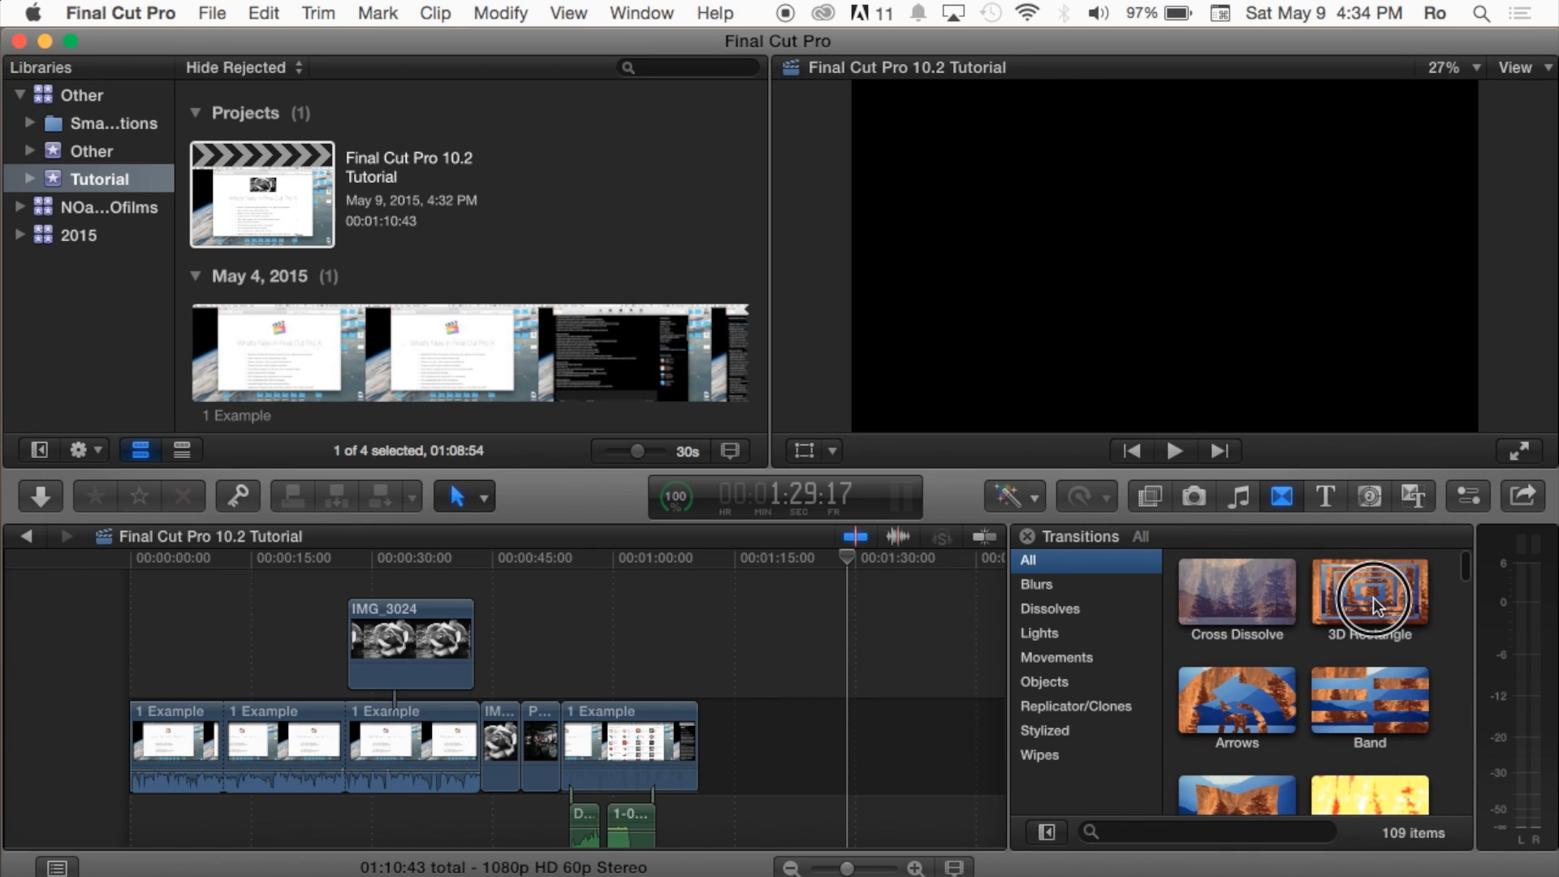
click(1364, 590)
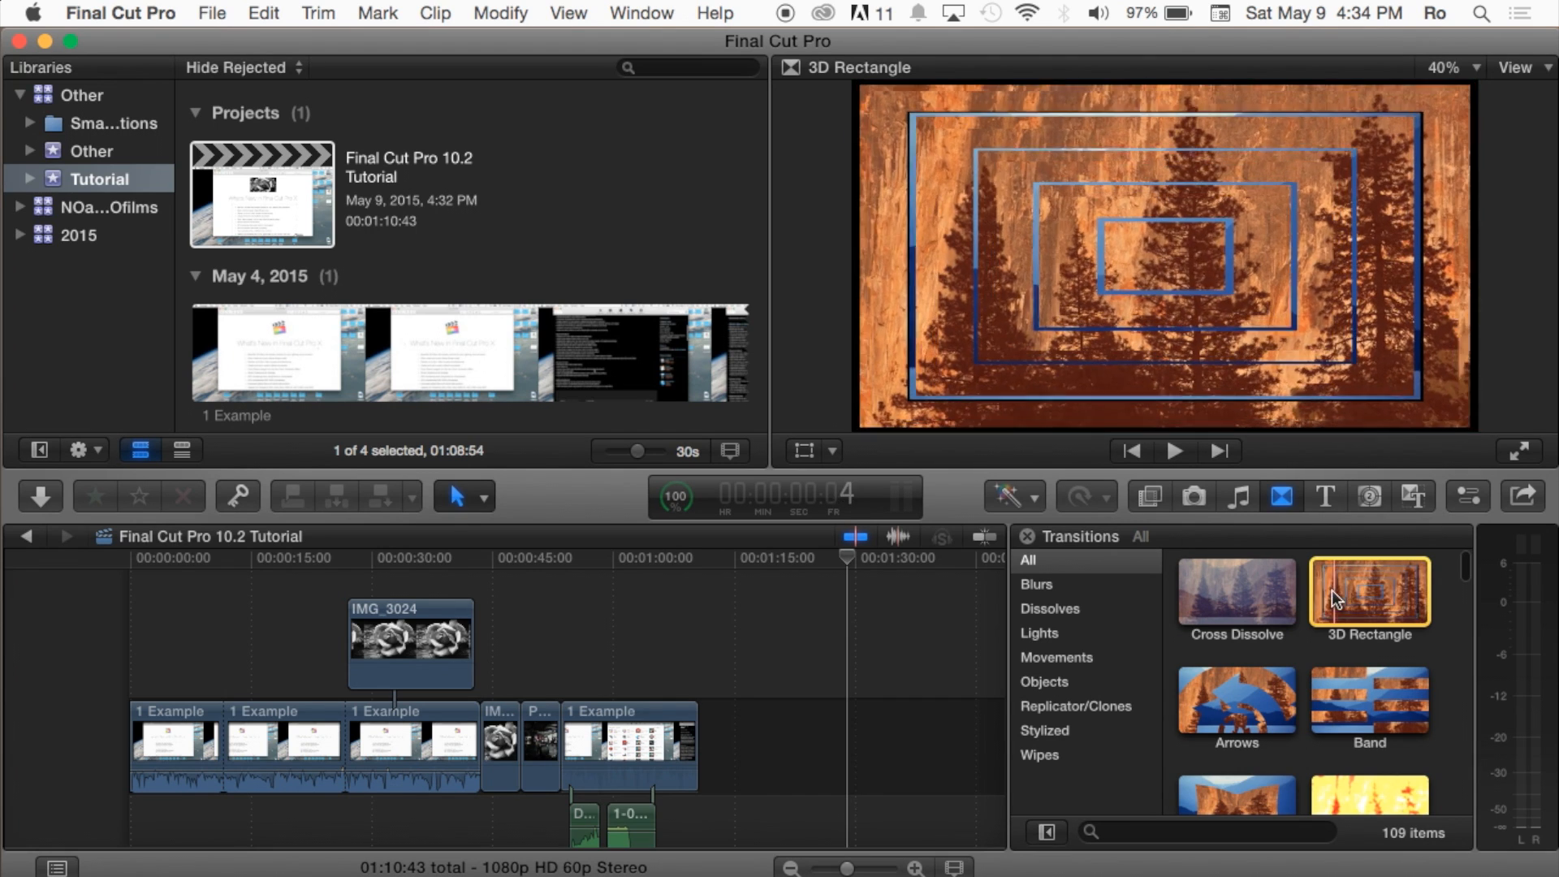
click(1367, 591)
mouse_move(1369, 591)
mouse_down()
mouse_move(1315, 592)
mouse_move(1346, 588)
mouse_up()
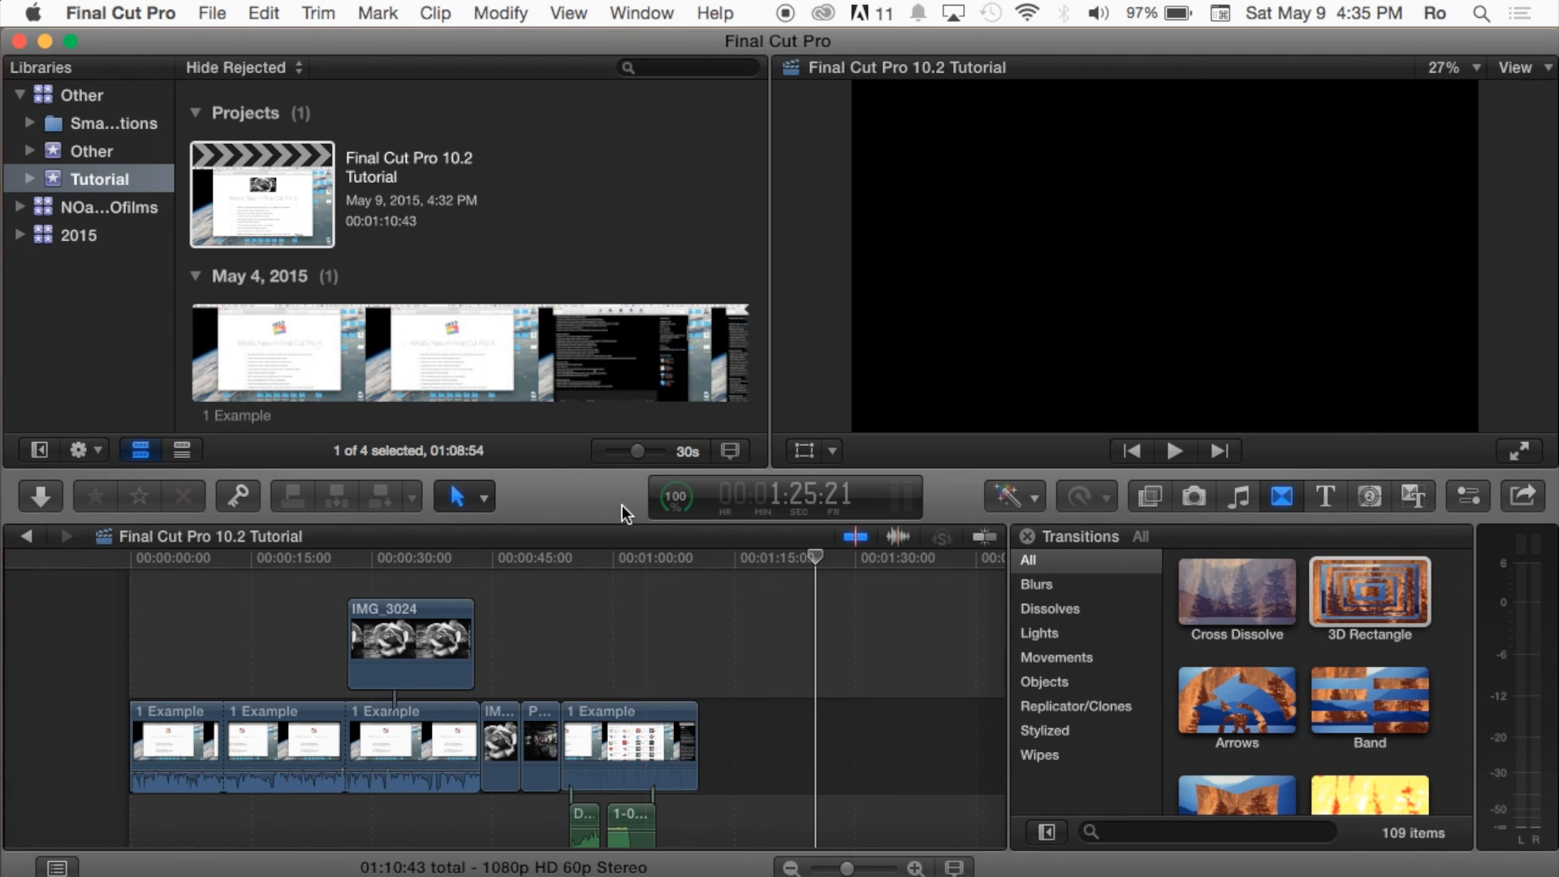
Step: Append the IMG_3024 rose image to the end of the main storyline and extend the clip to about 14:18
click(469, 332)
scroll(352, 365, down, 5)
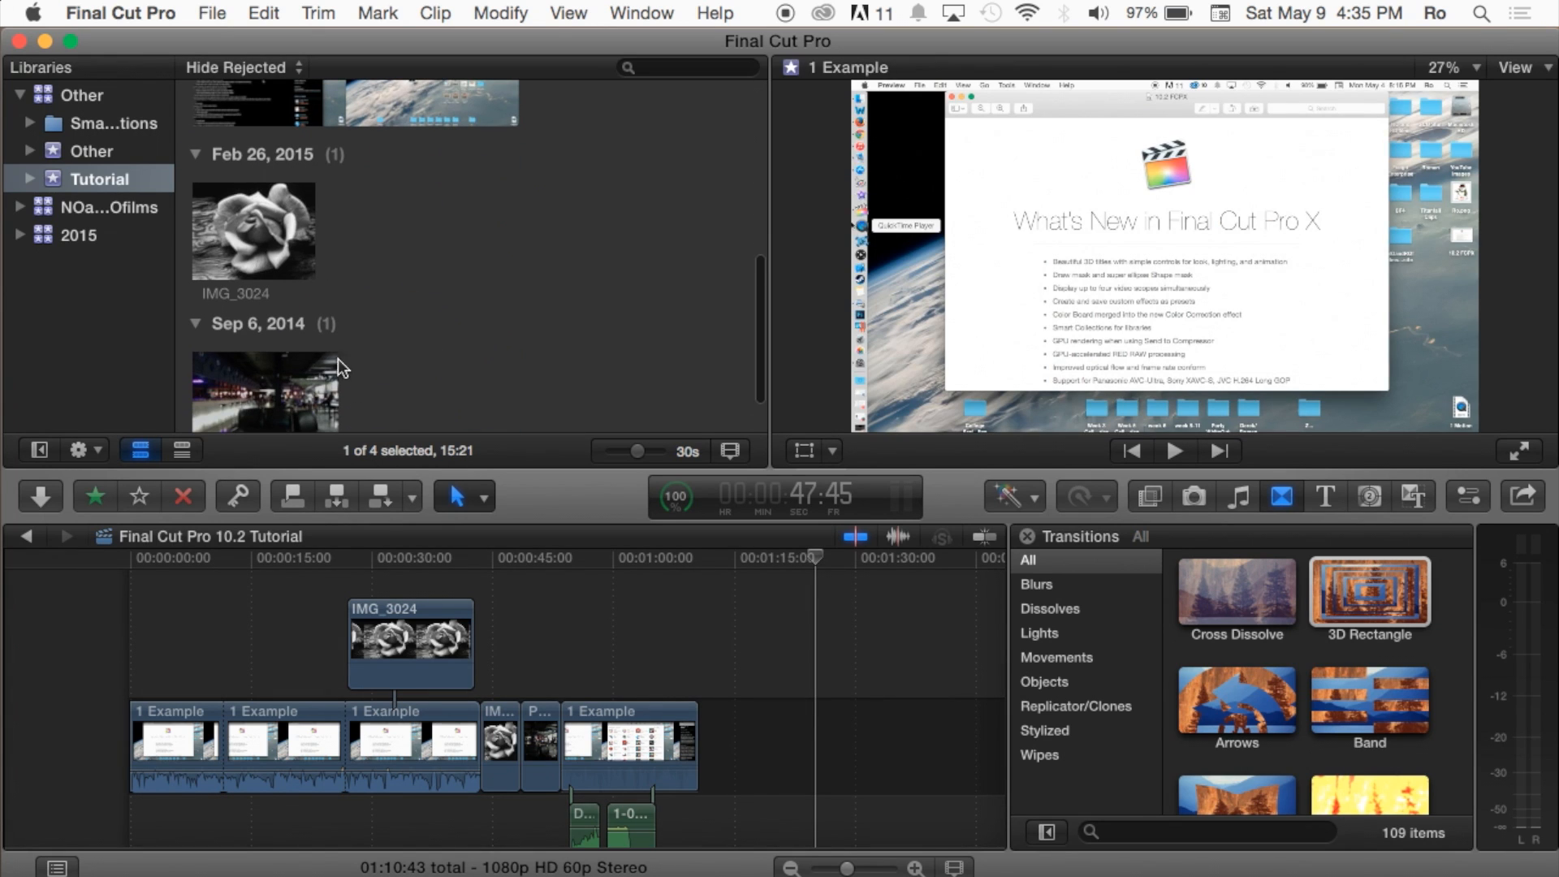
click(254, 224)
drag(243, 221, 766, 674)
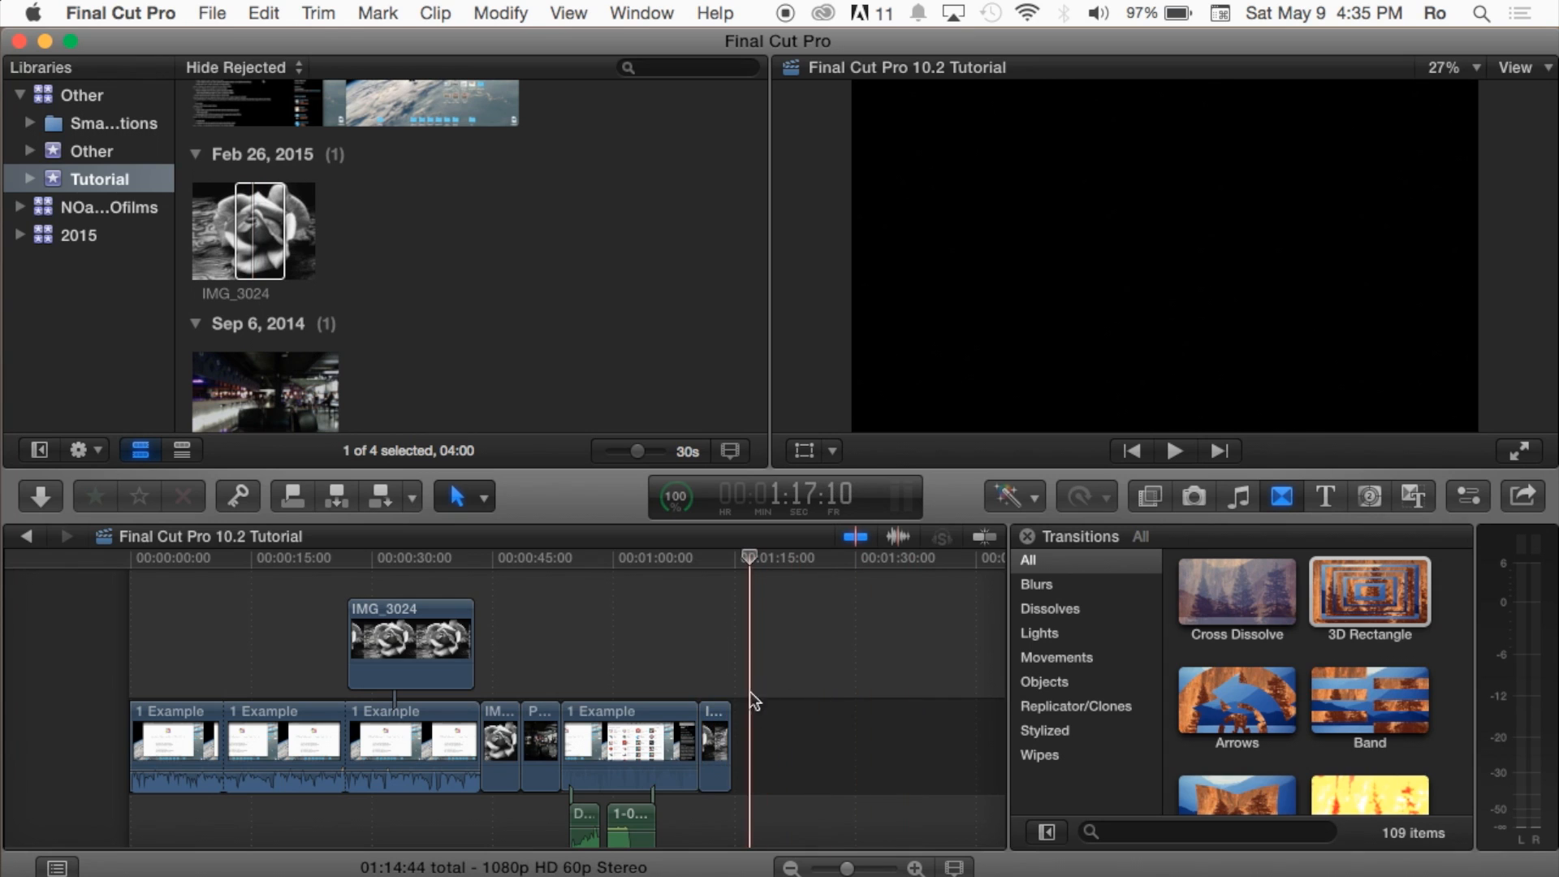
drag(728, 730, 810, 715)
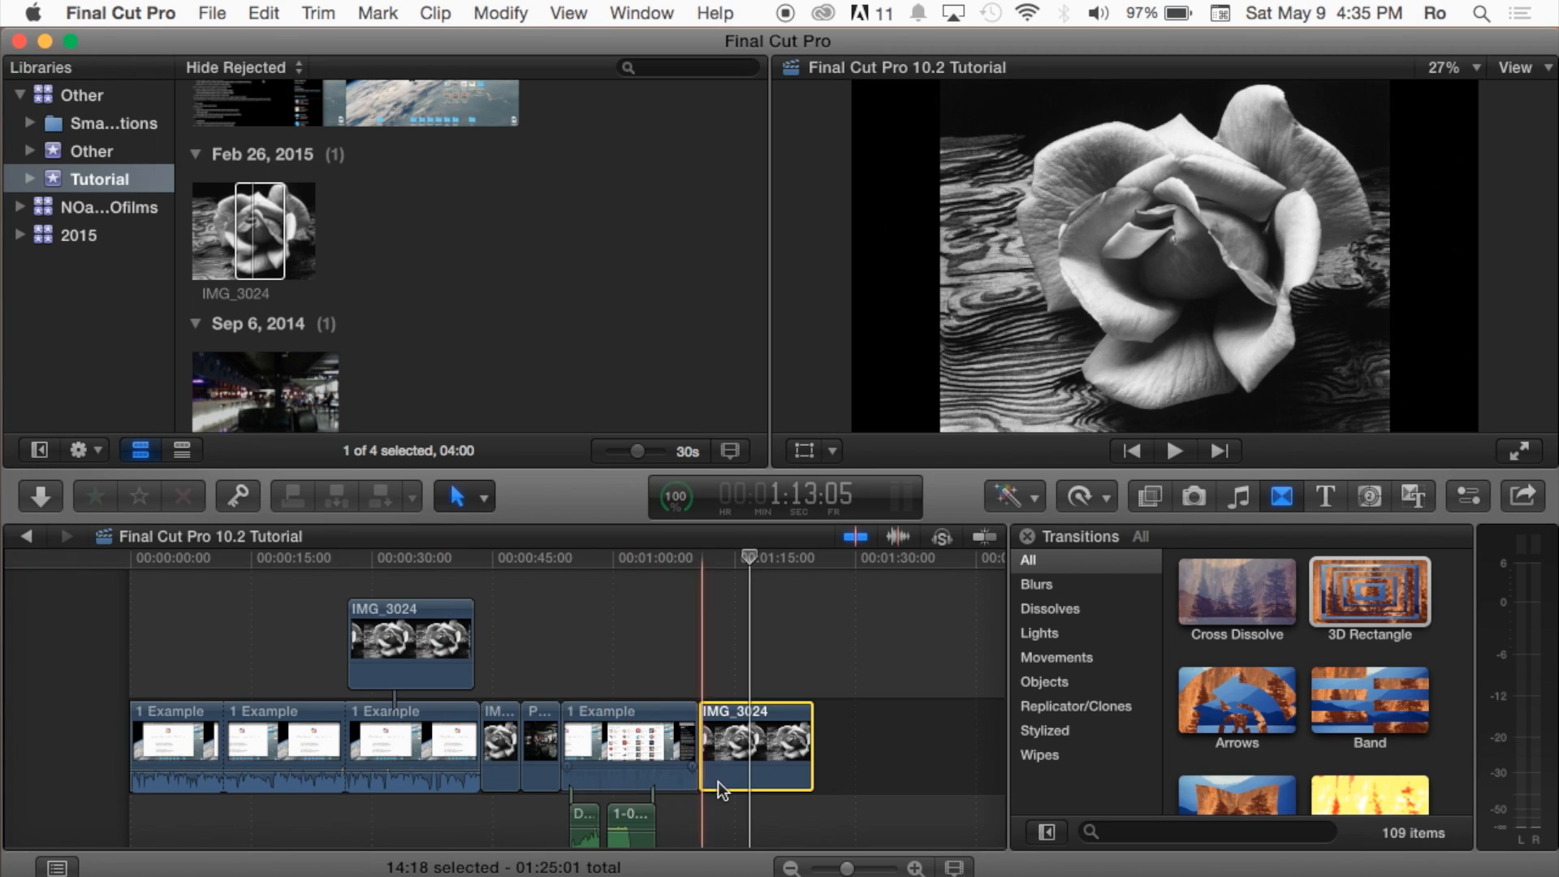
click(741, 682)
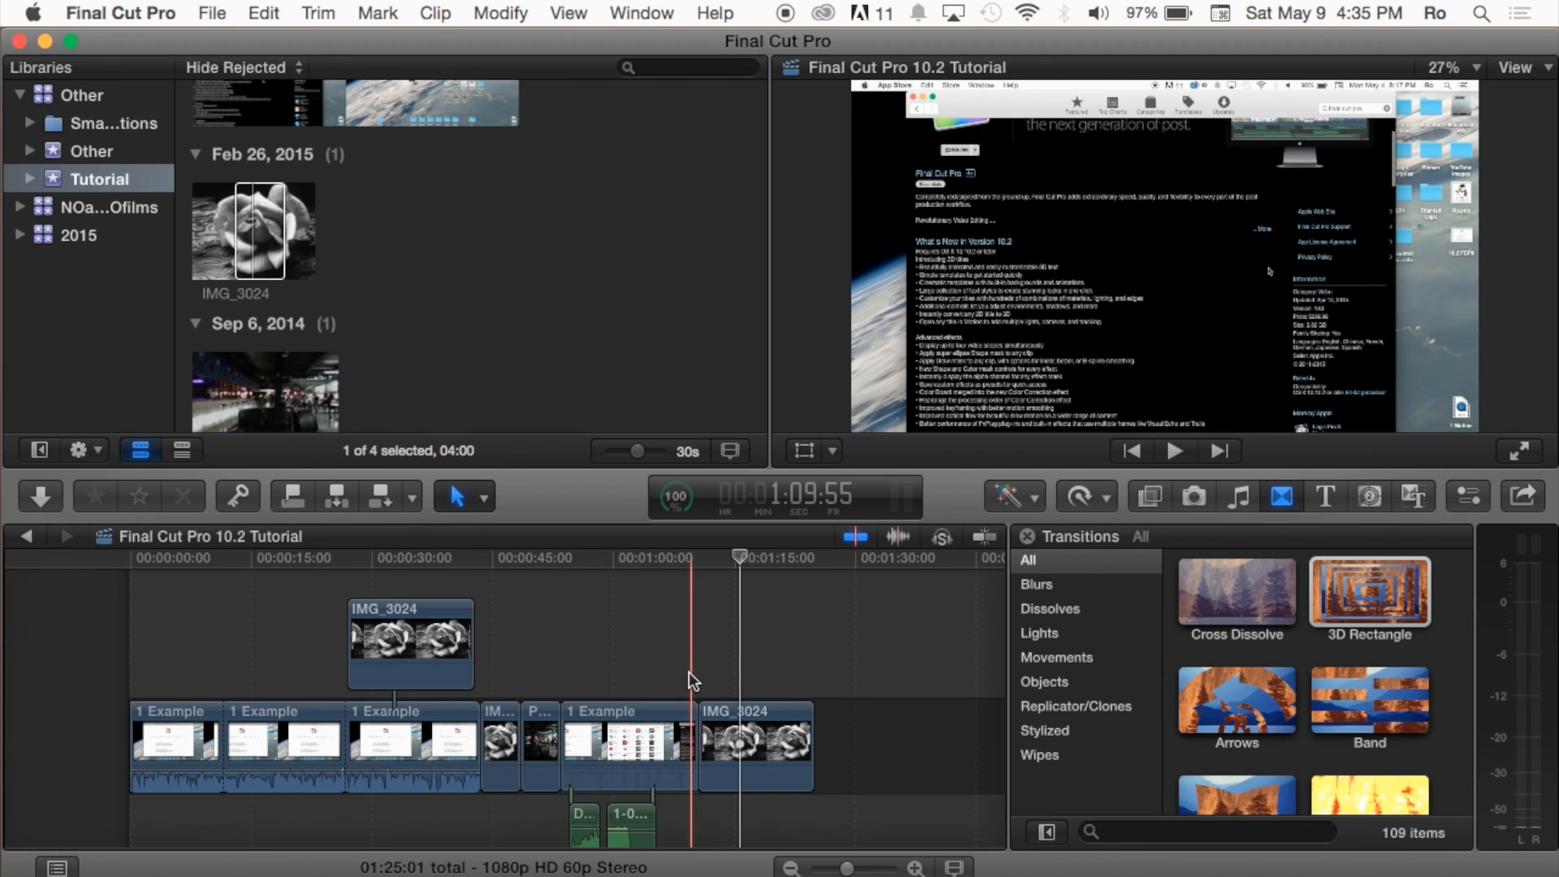
Step: Play back the cut between the last 1 Example clip and the appended IMG_3024 clip
key(space)
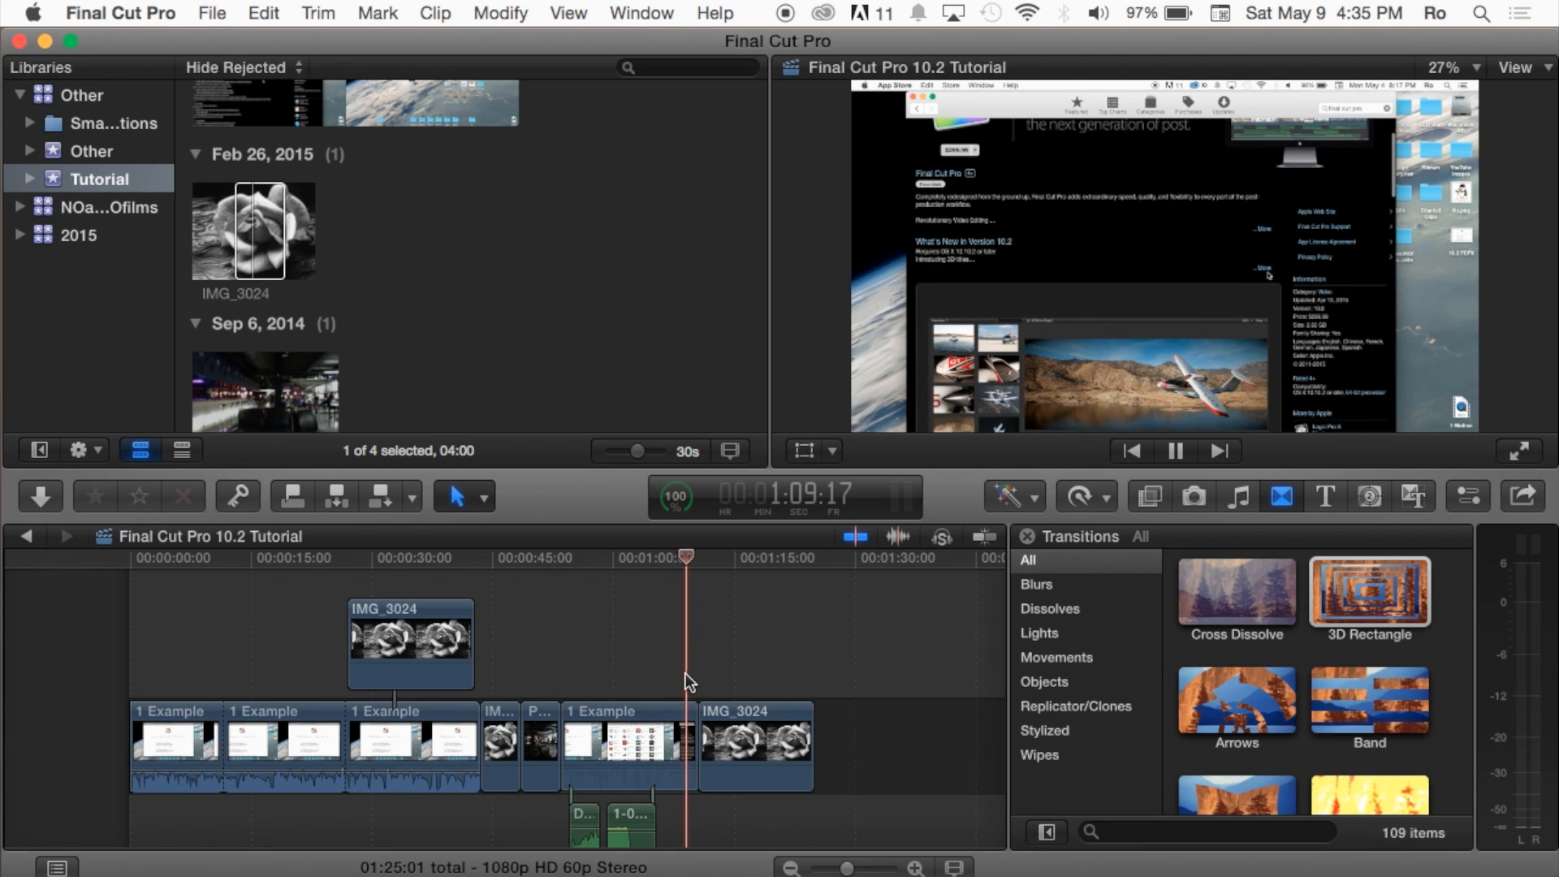
key(space)
click(730, 682)
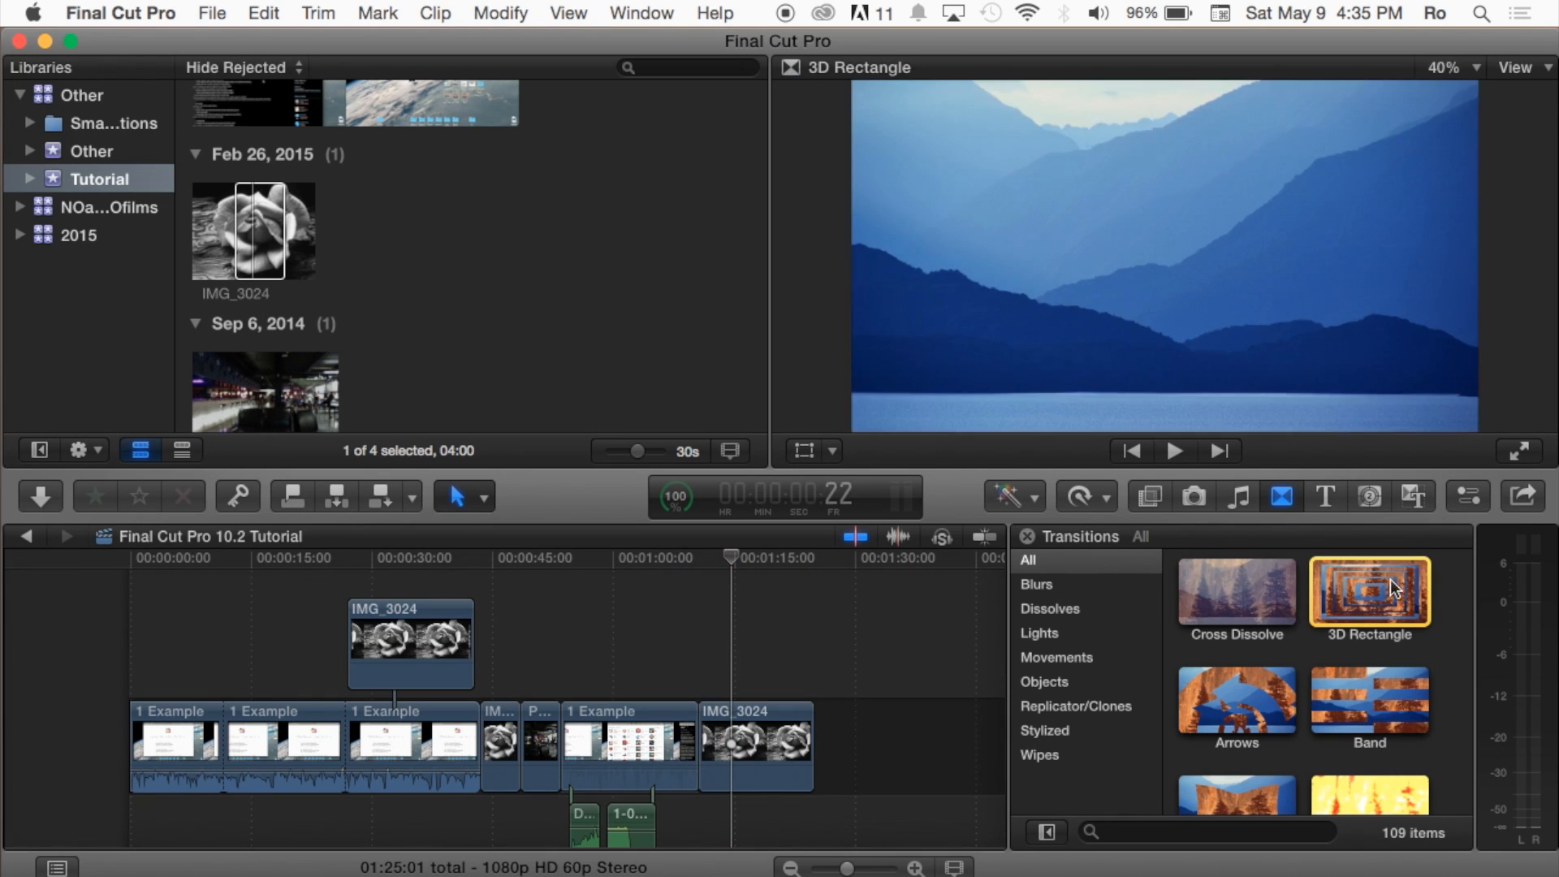
Step: Add the 3D Rectangle transition between the last 1 Example clip and IMG_3024 and set its duration to 5:00
drag(1346, 588, 699, 722)
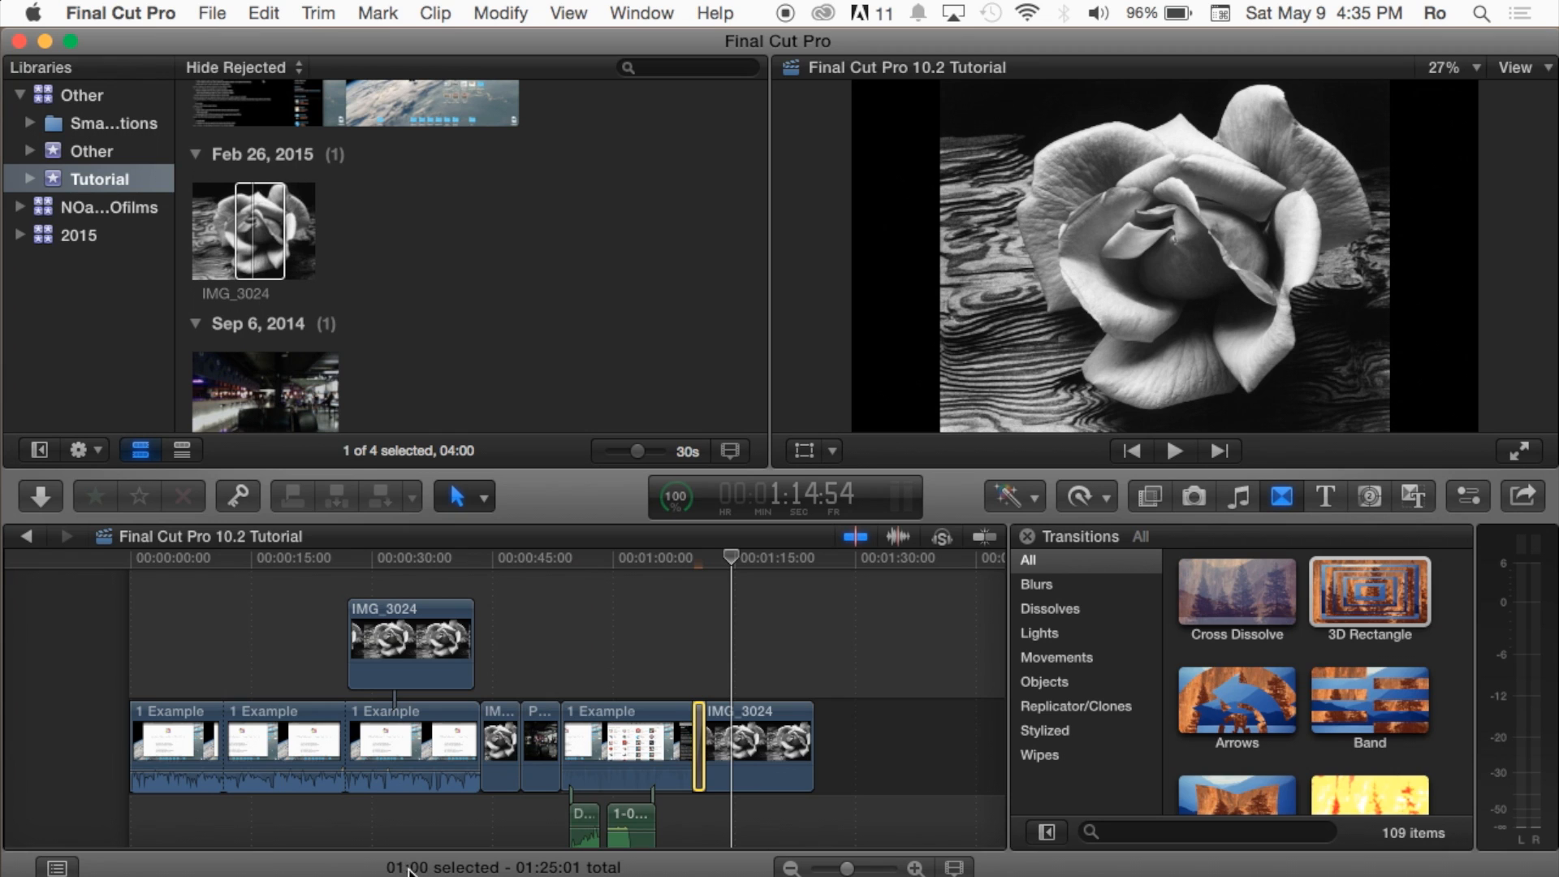
right_click(703, 726)
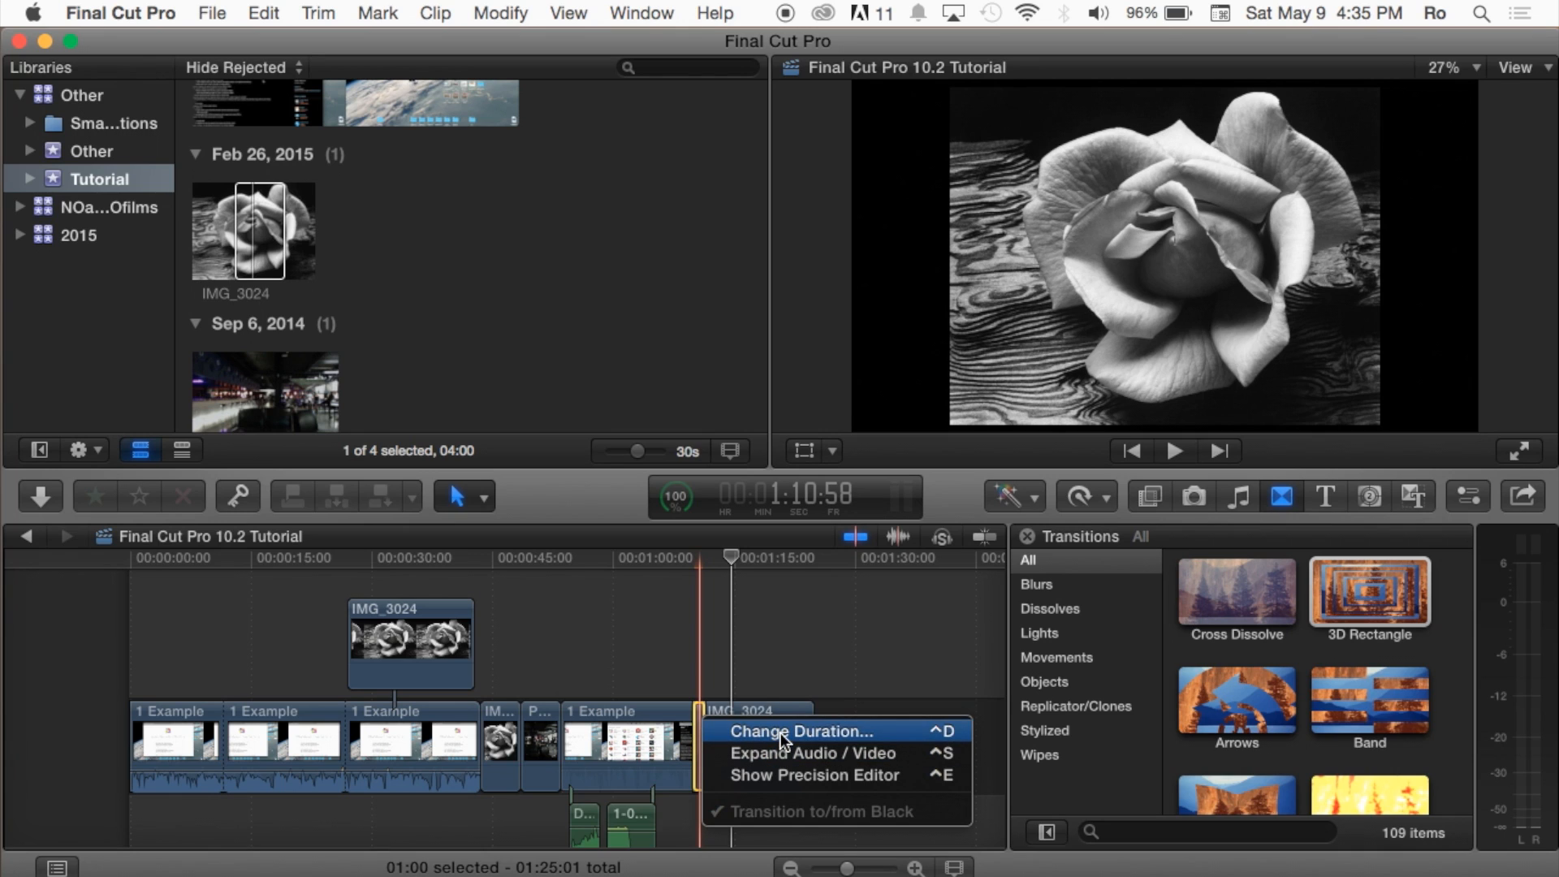
click(705, 690)
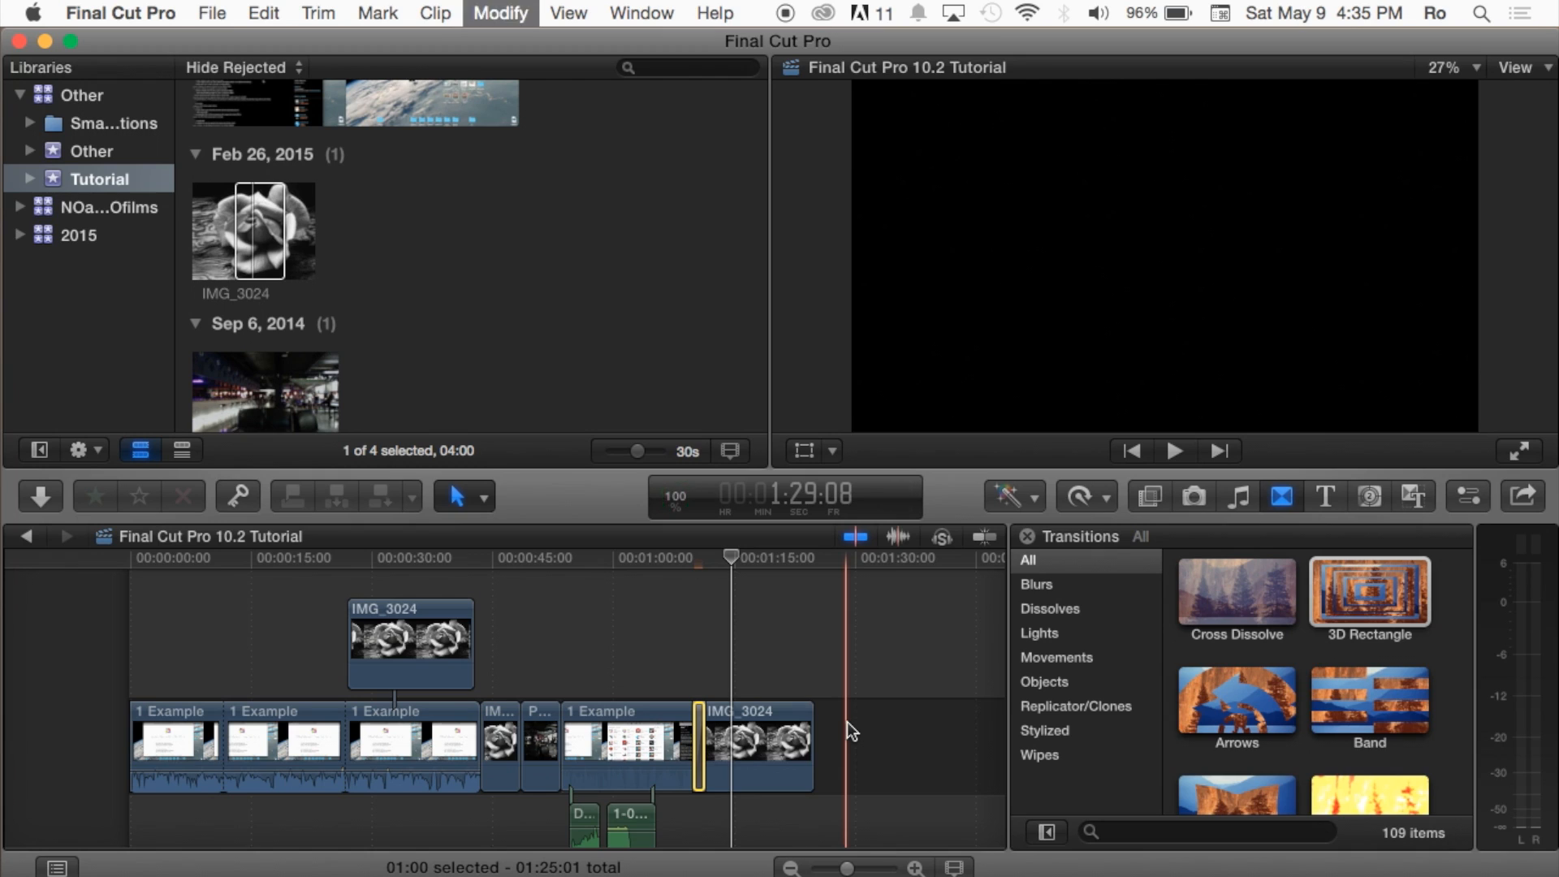
key(ctrl+d)
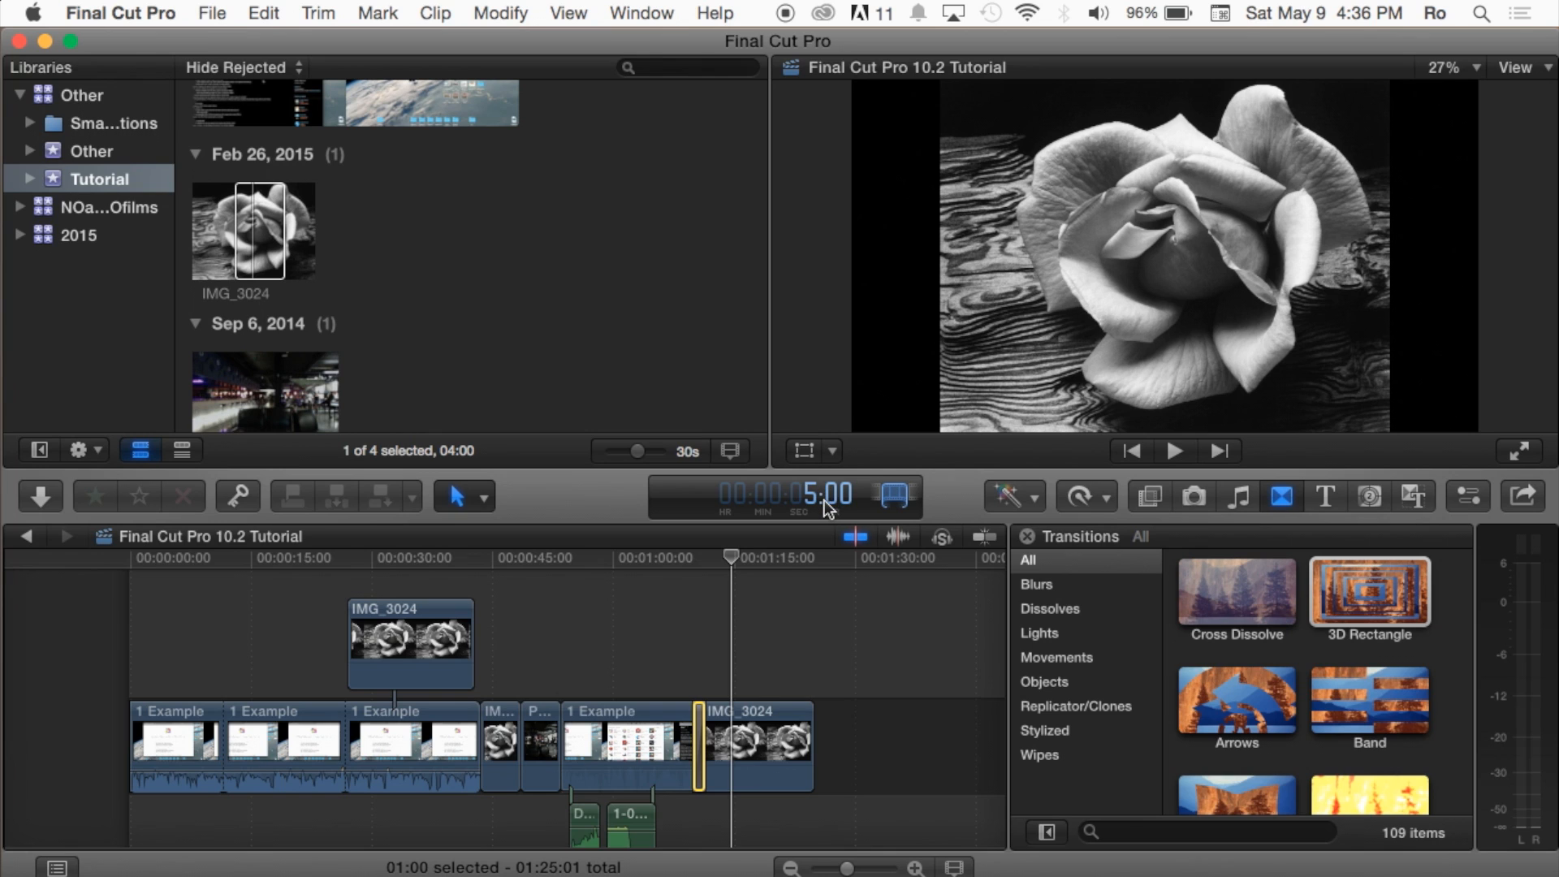
key(Return)
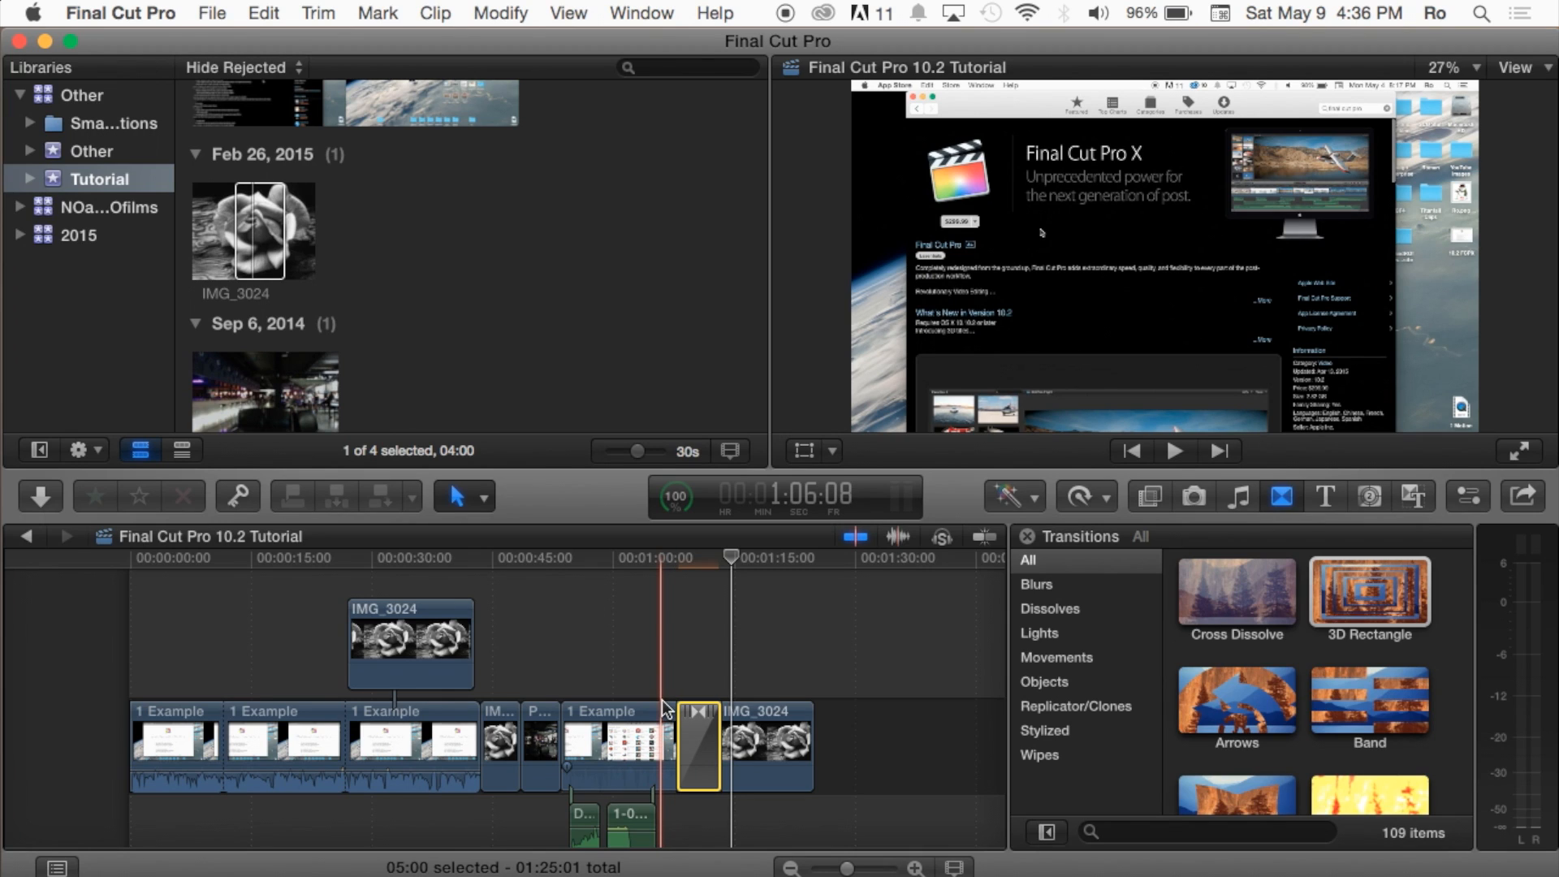
Step: Play back the 3D Rectangle transition and roll its edit point further toward the end of IMG_3024
key(space)
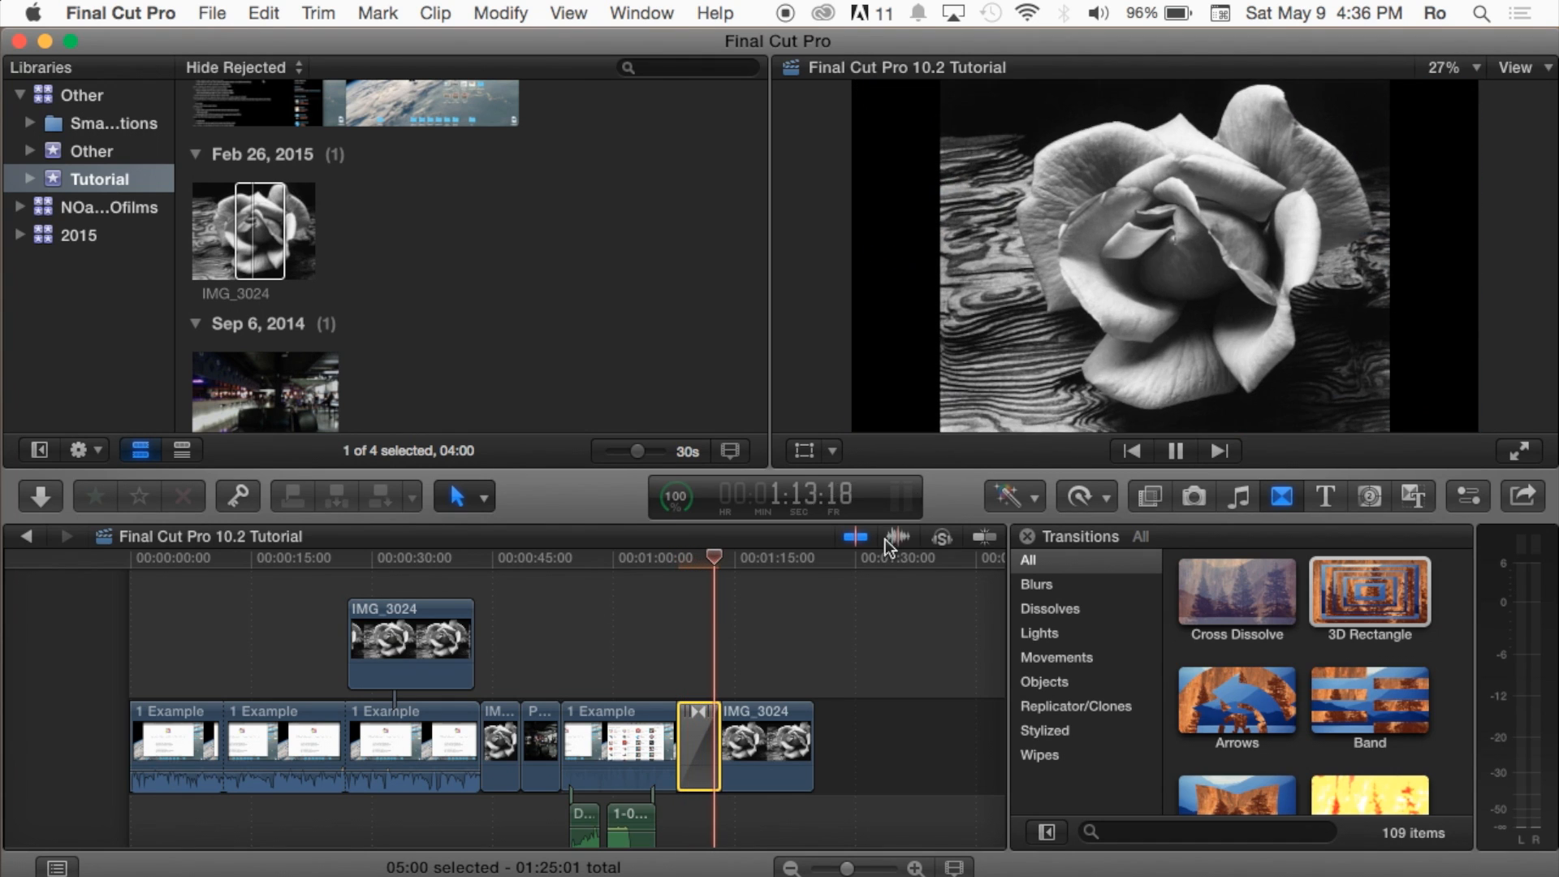
key(space)
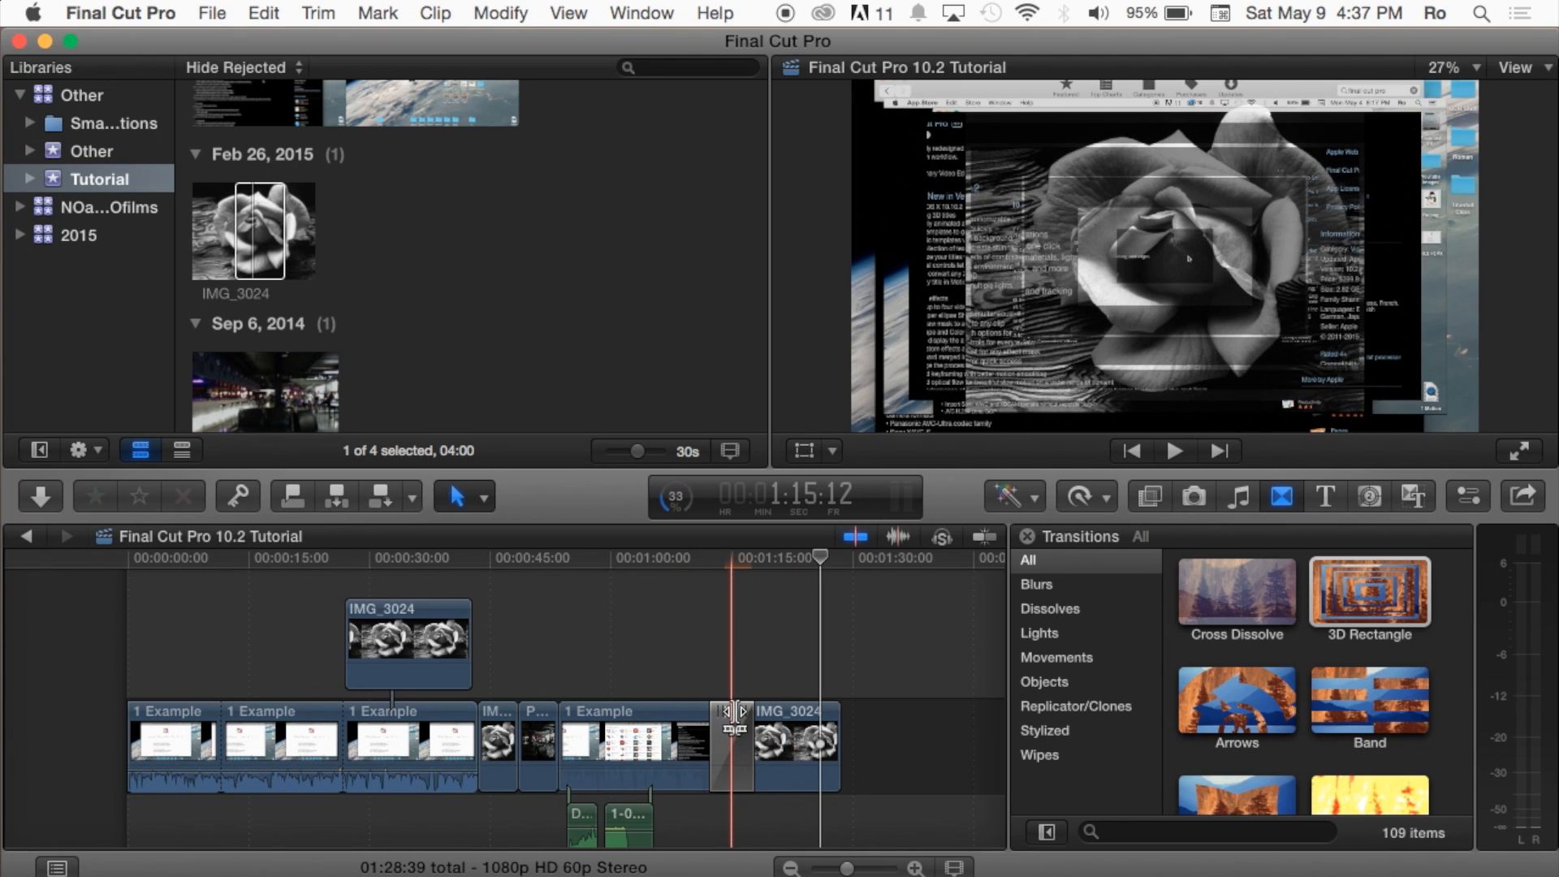
mouse_move(734, 712)
mouse_down()
mouse_move(715, 714)
mouse_move(759, 715)
mouse_move(741, 714)
mouse_up()
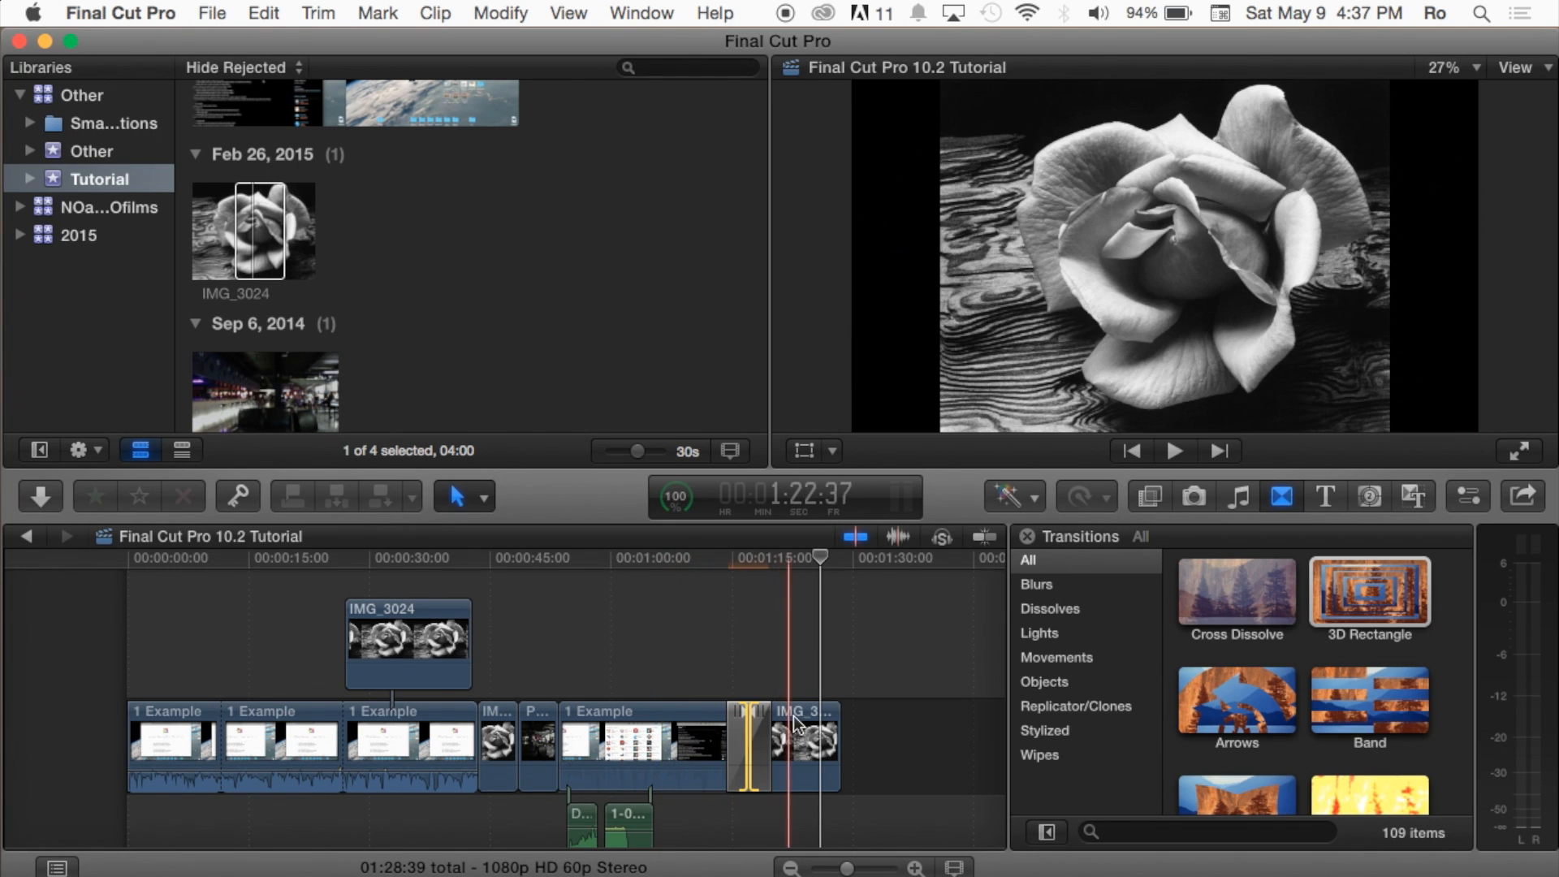
mouse_move(743, 713)
mouse_down()
mouse_move(723, 715)
mouse_move(762, 715)
mouse_move(715, 714)
mouse_move(763, 714)
mouse_up()
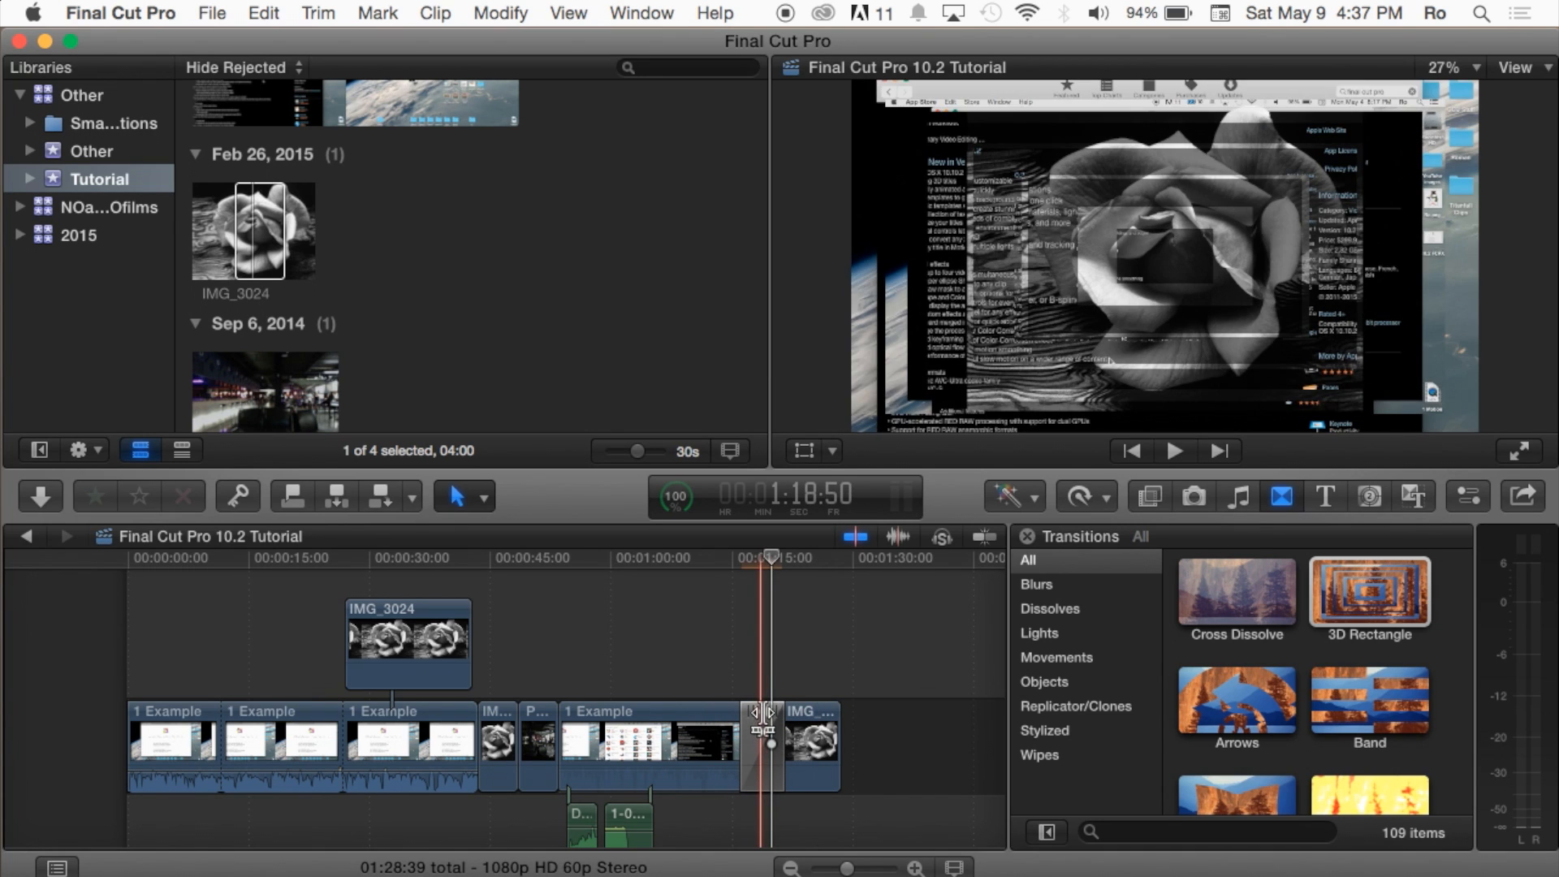
Step: Show the Inspector with the settings of the 3D Rectangle transition in the timeline
click(762, 735)
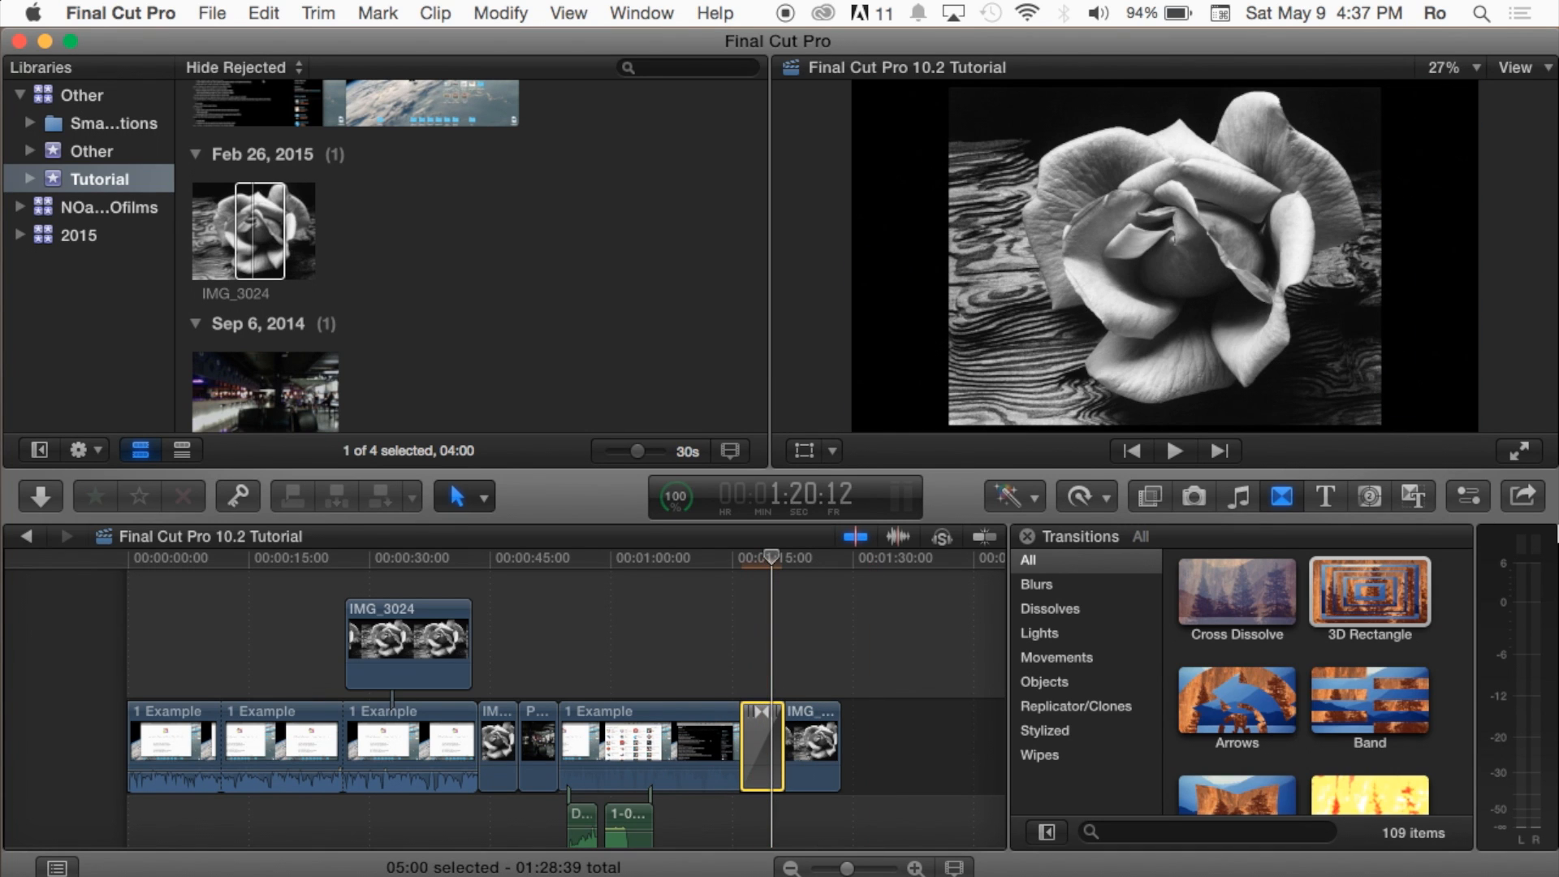
click(1471, 497)
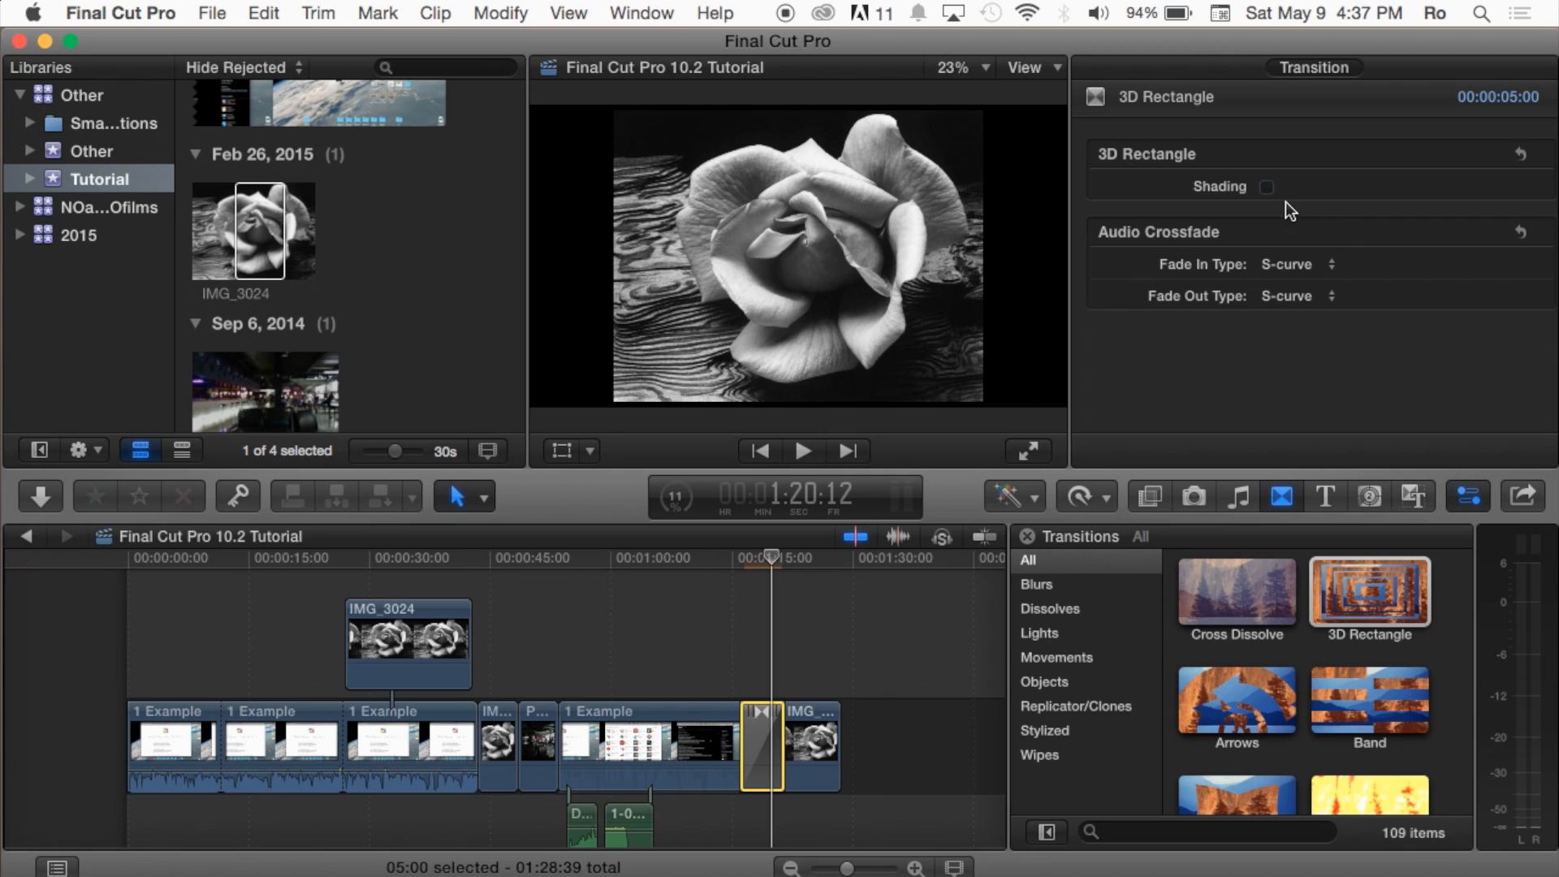
Step: Turn the transition's Shading on and back off, and view the Fade In Type options for its audio crossfade
click(1266, 188)
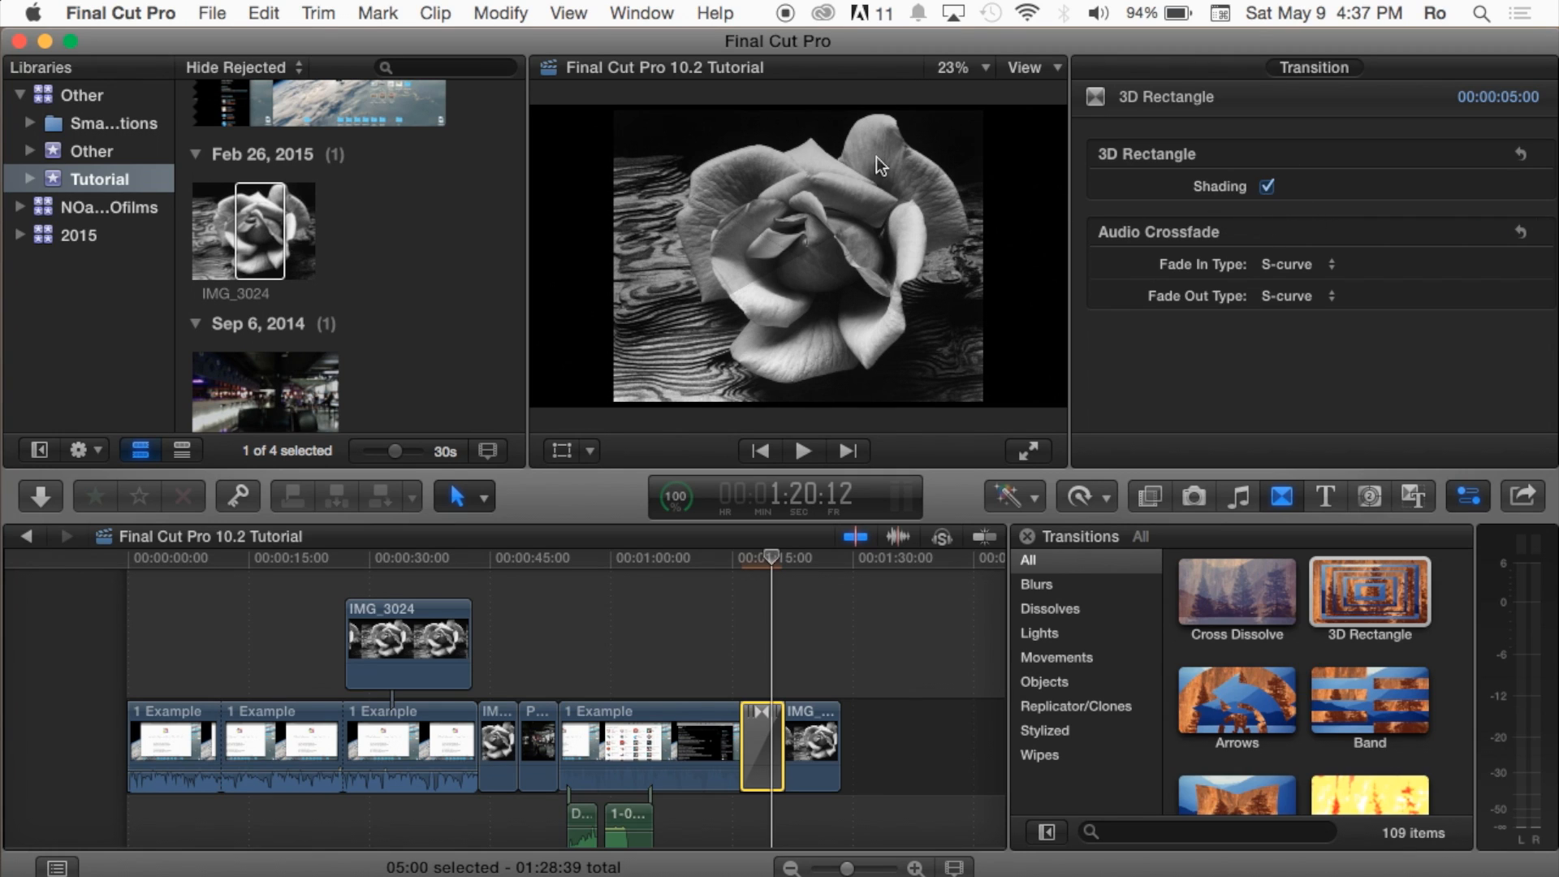
click(1267, 187)
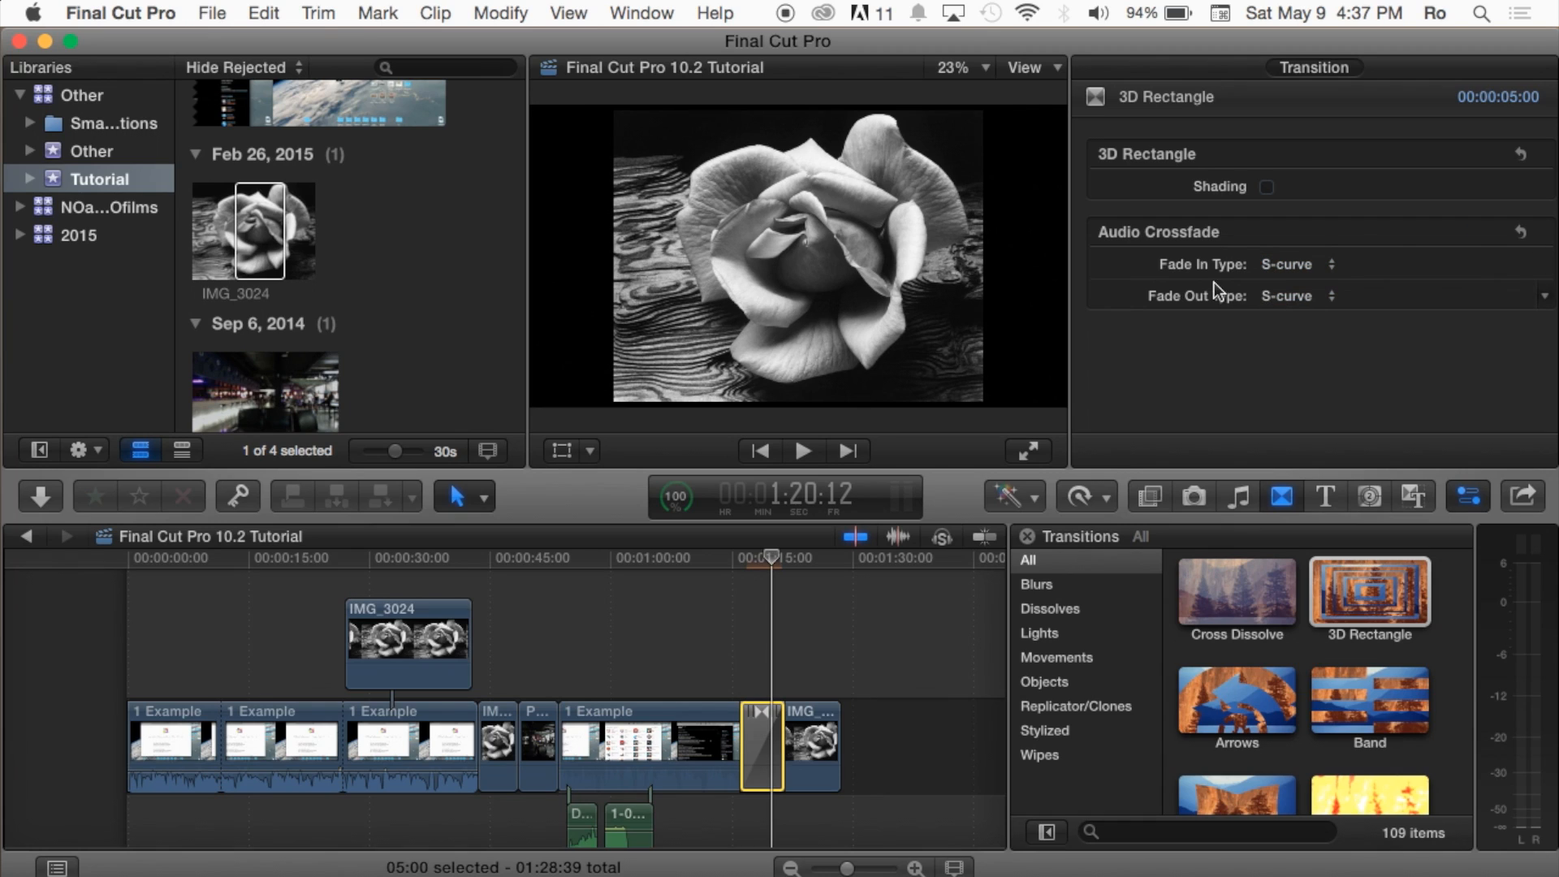
click(1327, 270)
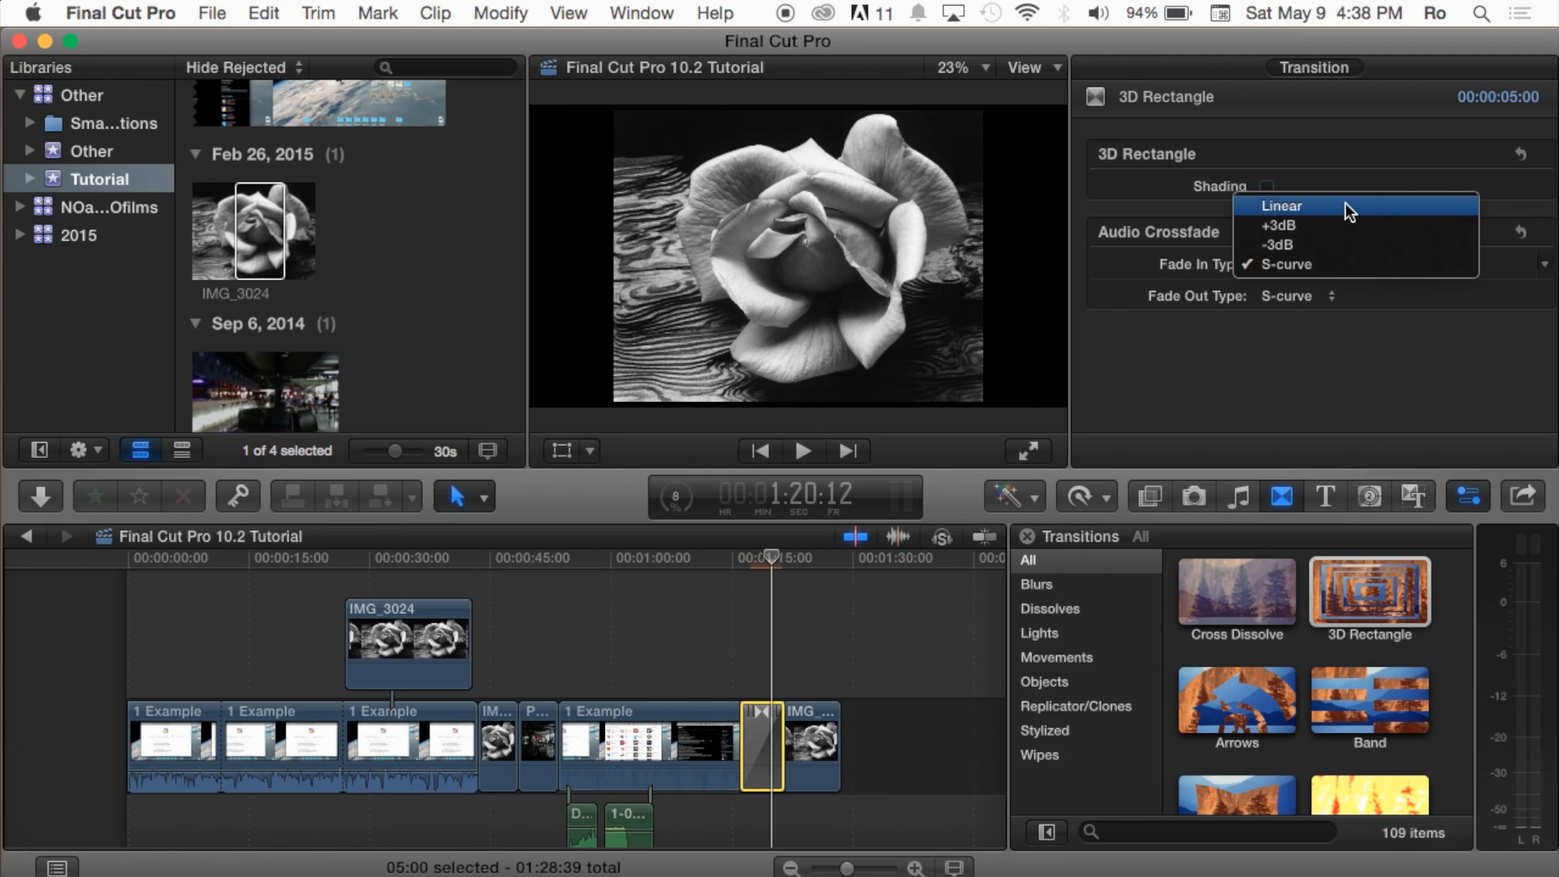
click(1319, 393)
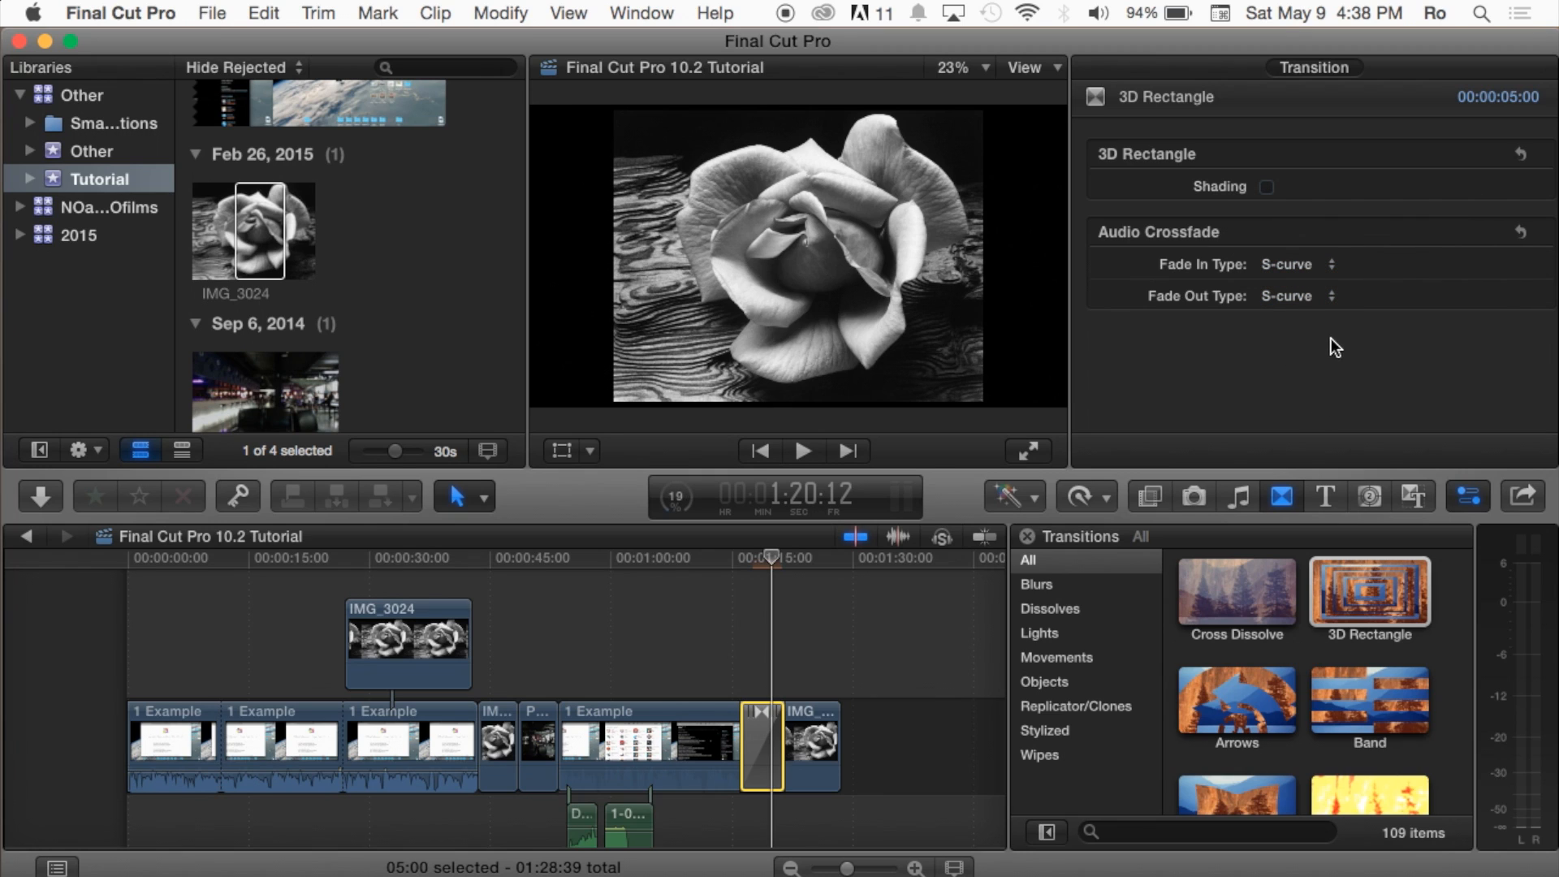
Step: Browse further transitions, previewing Clock, and clear the selection in the timeline
scroll(1313, 632, down, 5)
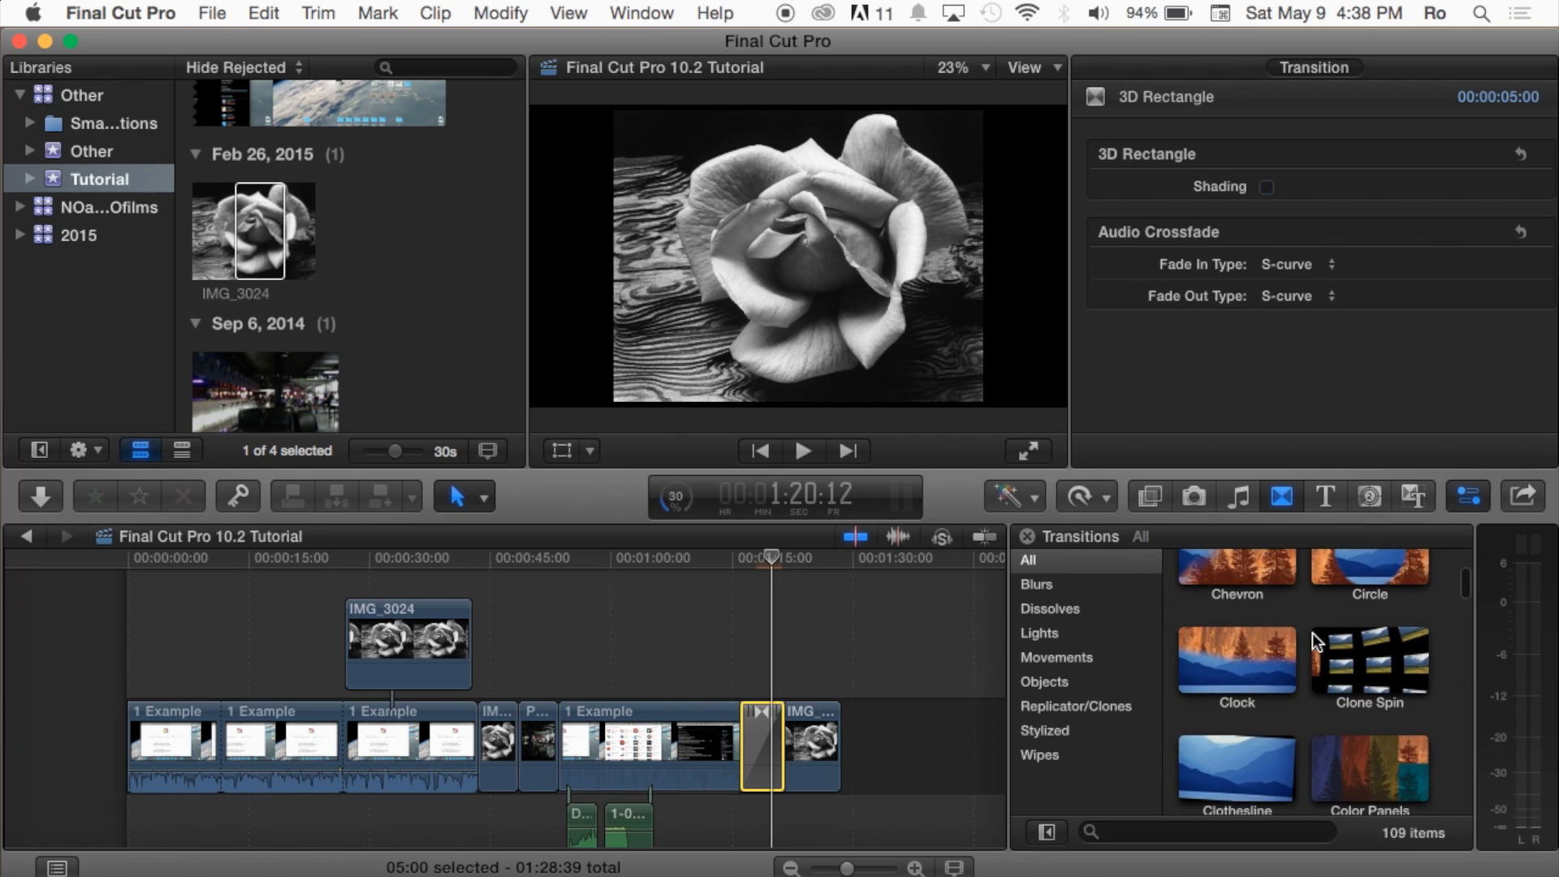
click(1367, 624)
scroll(1260, 666, down, 4)
scroll(1260, 661, down, 2)
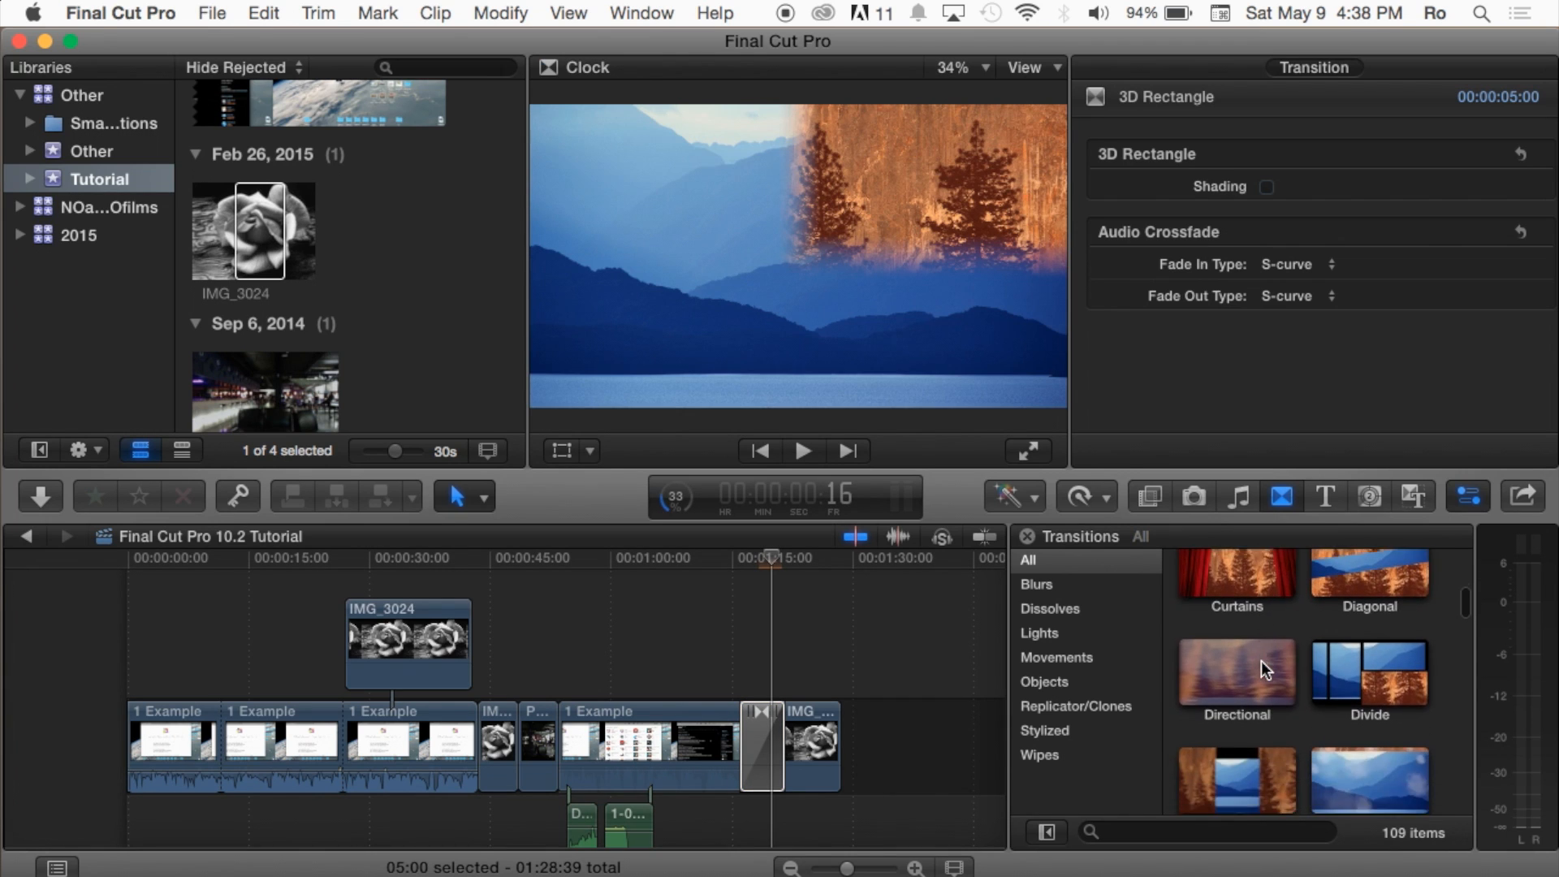
scroll(1260, 661, up, 1)
click(906, 641)
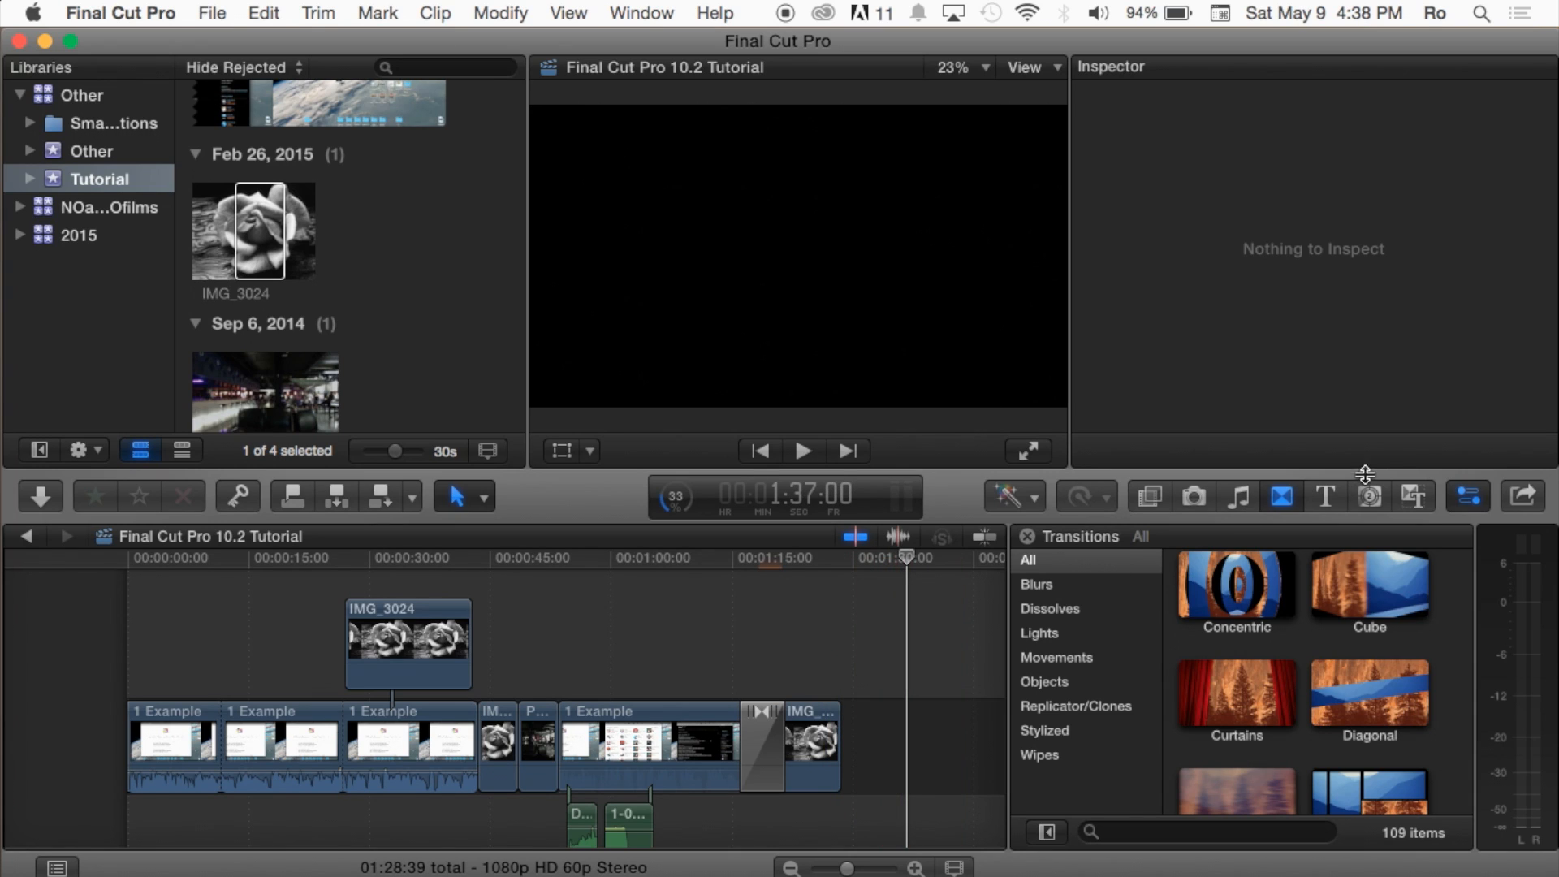
click(902, 643)
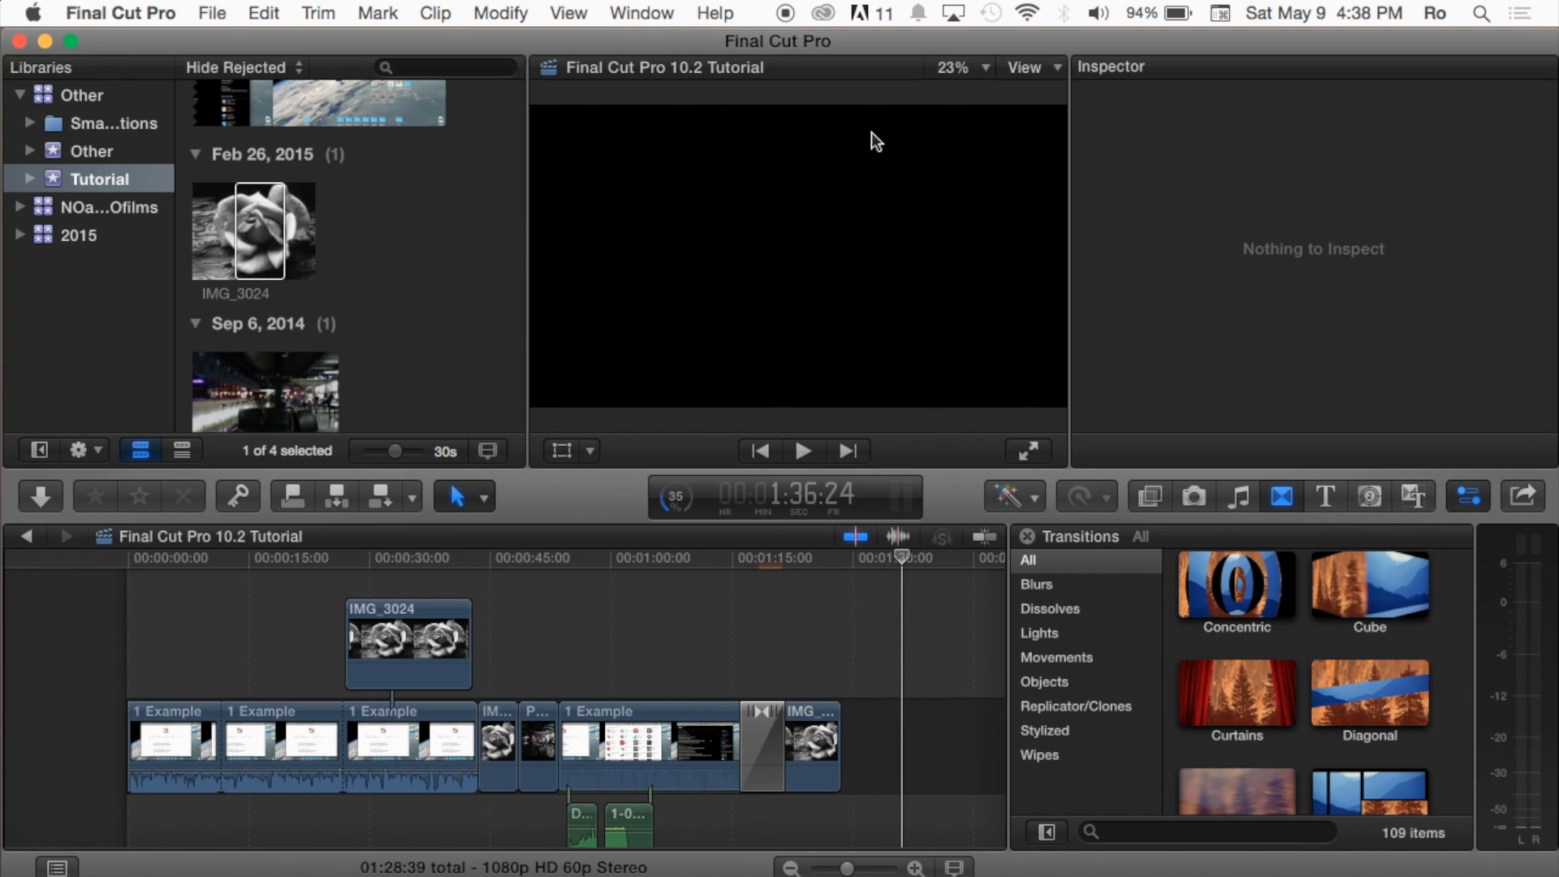